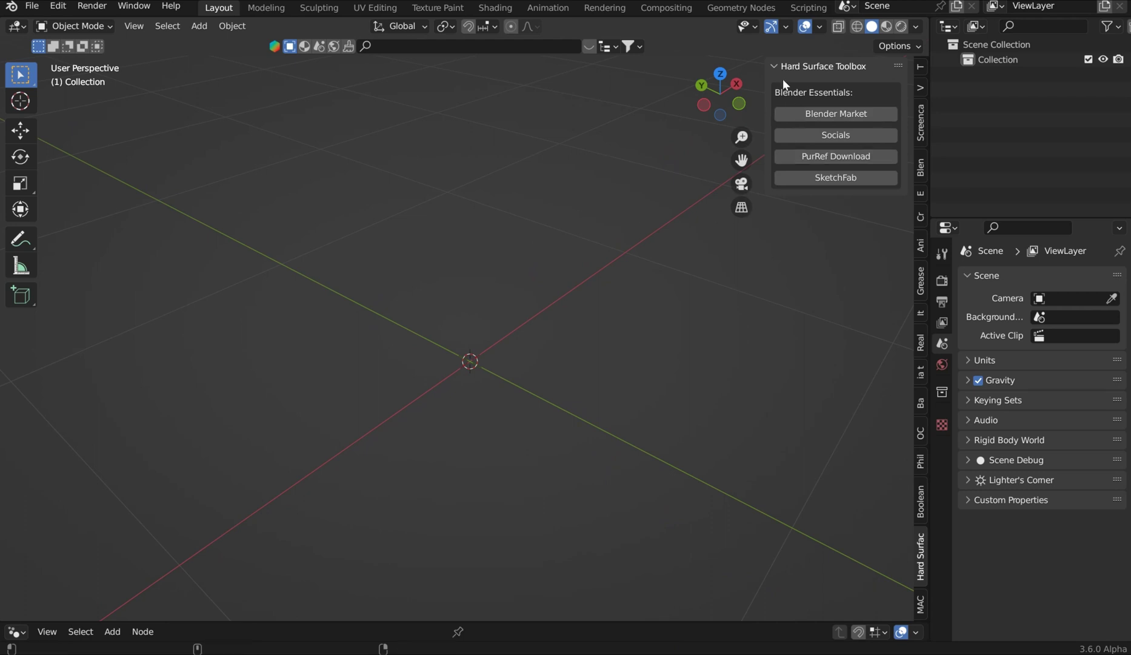
# Add a UV sphere at the scene centre from the Shift+A Mesh menu
pyautogui.hotkey('shift', 'a')
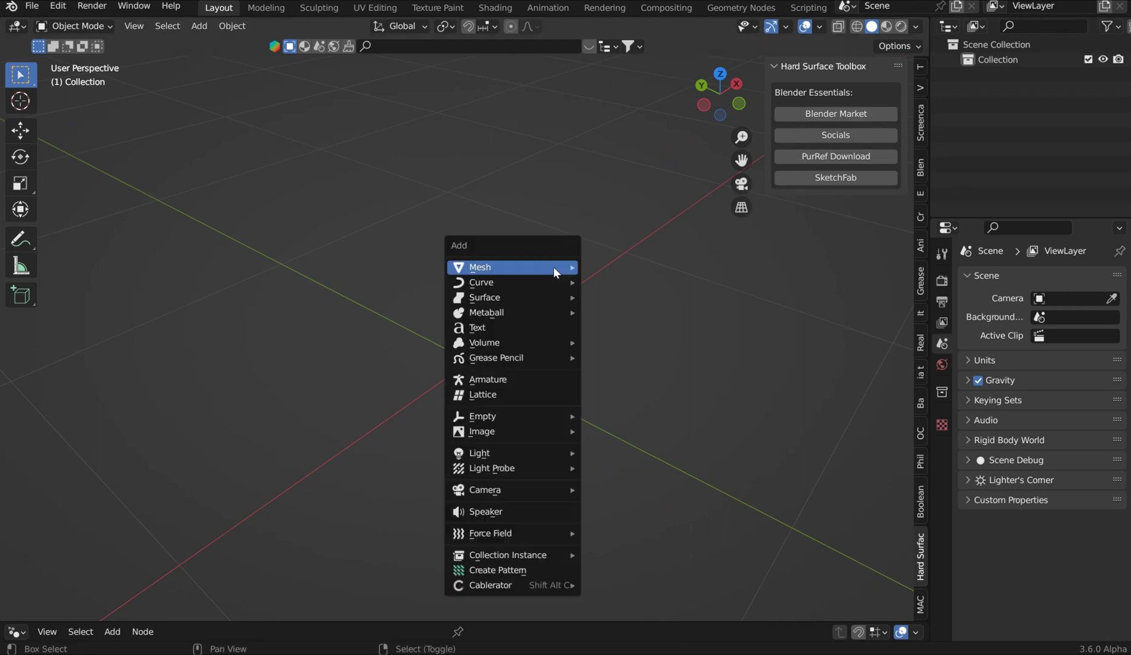
pyautogui.moveTo(554, 268)
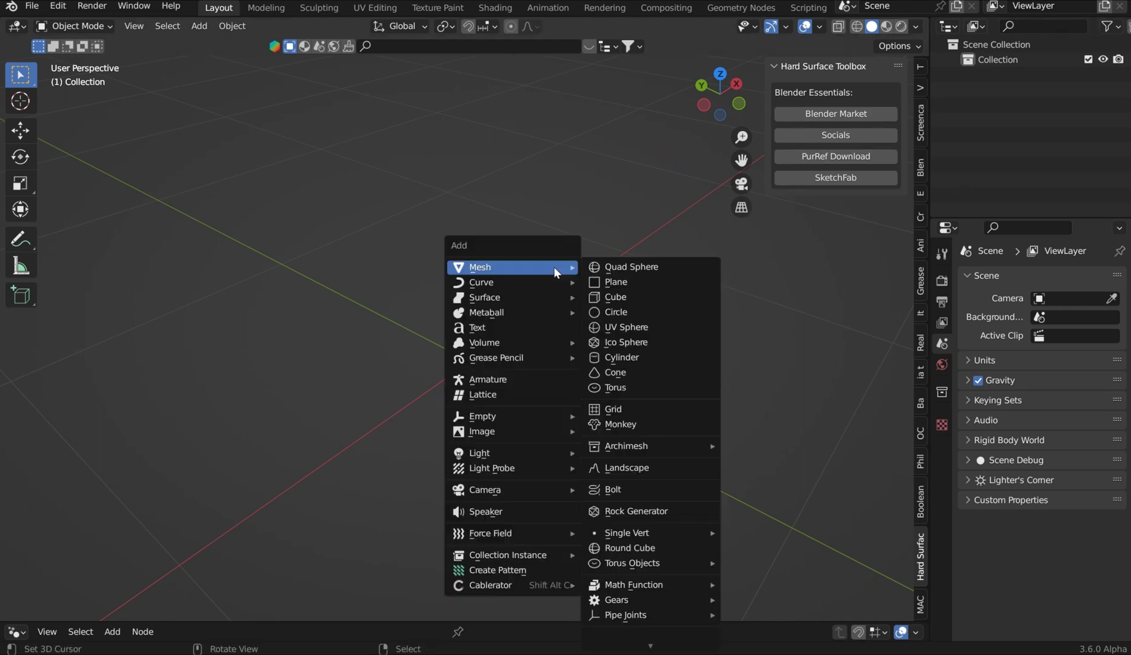
pyautogui.click(617, 325)
# Zoom out, then collapse and re-expand the Hard Surface Toolbox panel
pyautogui.scroll(-5, 595, 299)
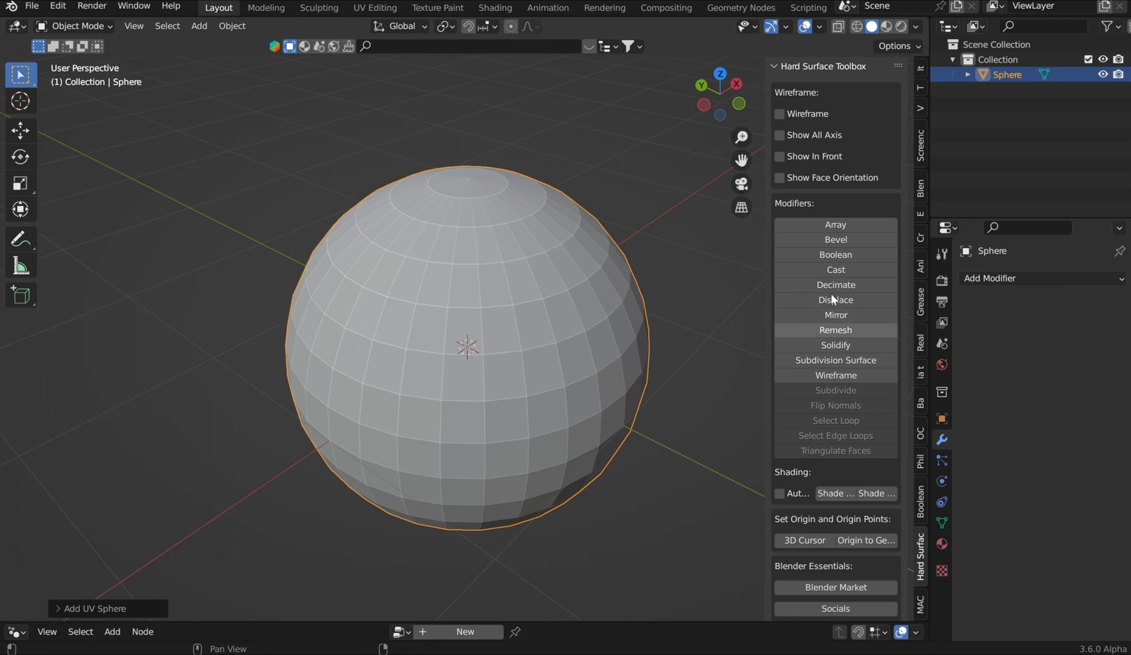
pyautogui.click(776, 66)
pyautogui.click(776, 66)
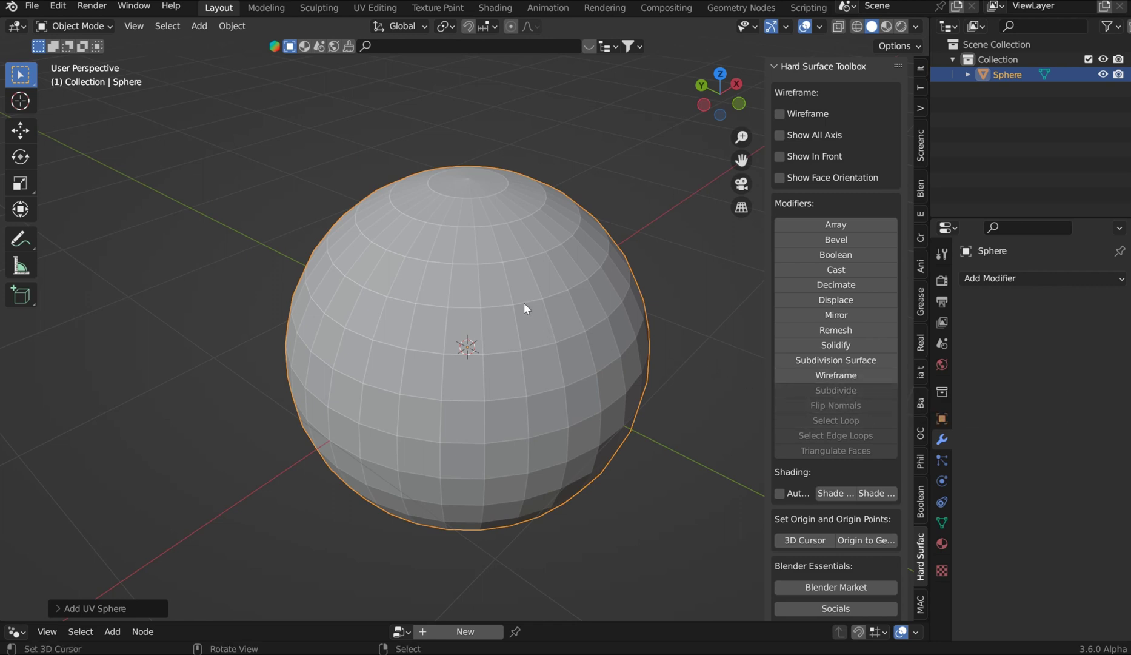
# In Edit Mode from top view, select two vertical edges on either side of the top pole
pyautogui.press('Tab')
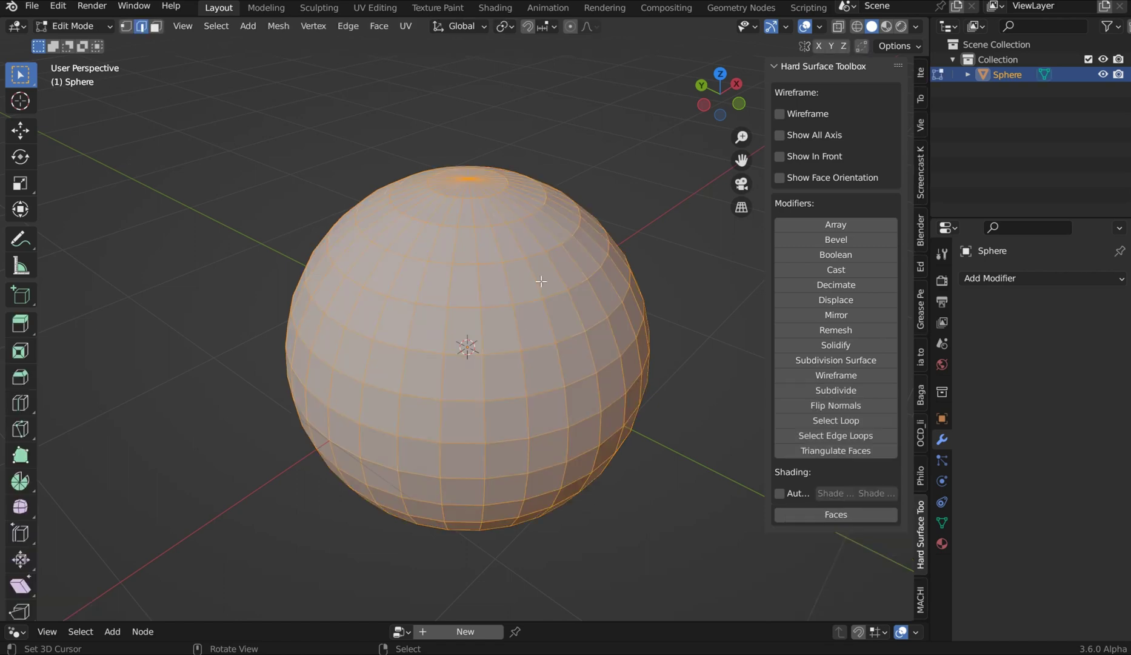
pyautogui.moveTo(536, 282); pyautogui.dragTo(537, 303, button='middle')
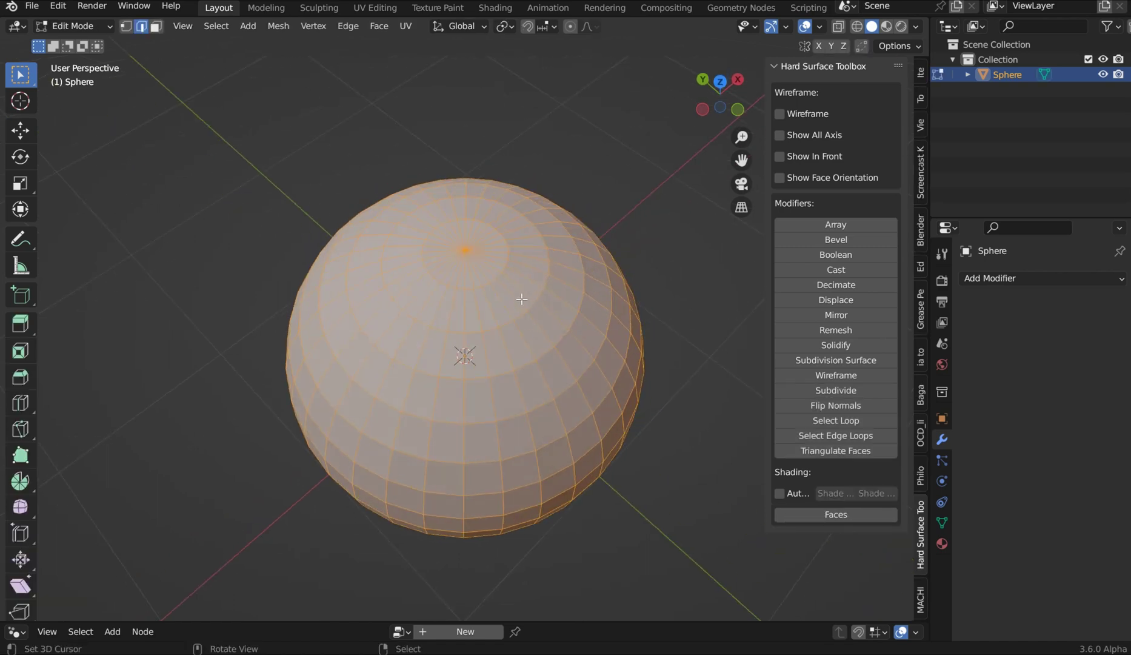
pyautogui.press('KP_7')
pyautogui.scroll(5, 456, 358)
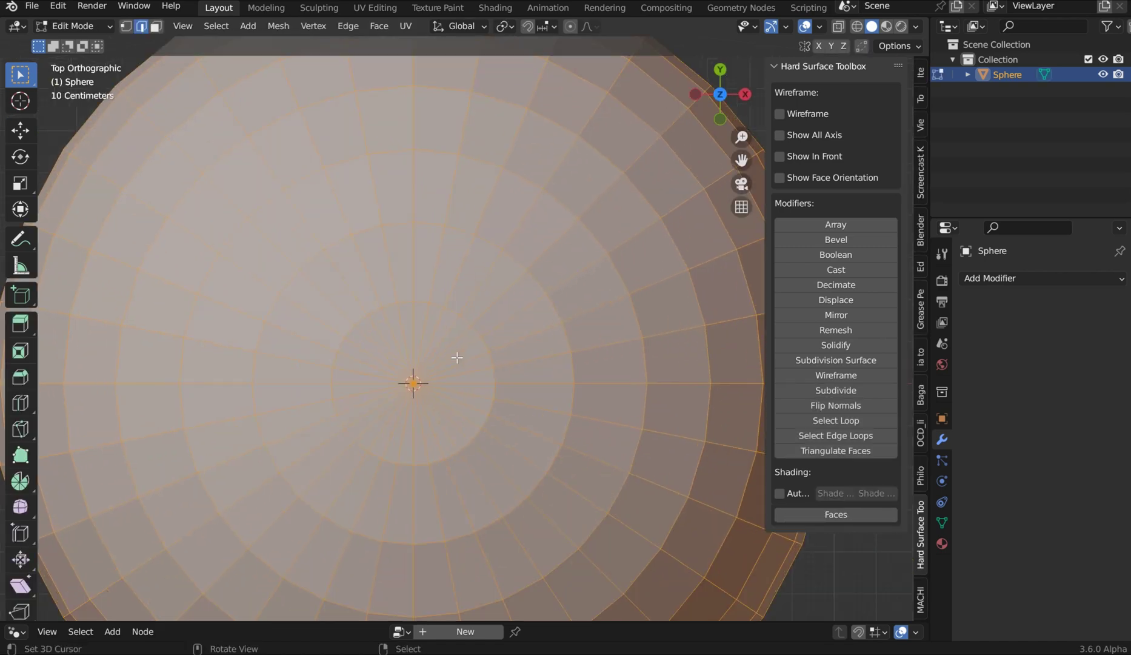
pyautogui.click(417, 274)
pyautogui.keyDown('shift'); pyautogui.moveTo(413, 291); pyautogui.dragTo(485, 262, button='middle'); pyautogui.keyUp('shift')
pyautogui.keyDown('shift'); pyautogui.click(496, 422); pyautogui.keyUp('shift')
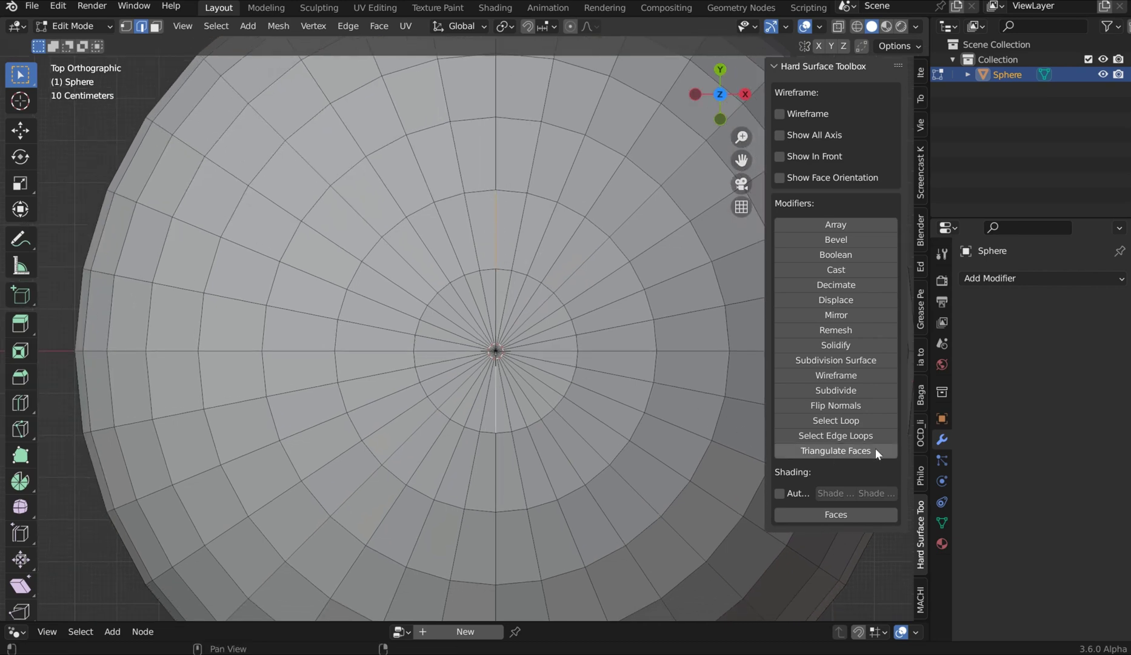
# Extend the two edges into a full edge loop with Select Edge Loops and inspect it
pyautogui.click(870, 431)
pyautogui.scroll(-5, 579, 391)
pyautogui.moveTo(575, 391)
pyautogui.mouseDown(button='middle')
pyautogui.moveTo(621, 208)
pyautogui.moveTo(591, 404)
pyautogui.mouseUp(button='middle')
pyautogui.scroll(3, 595, 249)
pyautogui.moveTo(594, 248)
pyautogui.mouseDown(button='middle')
pyautogui.moveTo(553, 214)
pyautogui.moveTo(585, 230)
pyautogui.moveTo(579, 265)
pyautogui.mouseUp(button='middle')
pyautogui.scroll(2, 575, 210)
# Bevel the edge loop and extrude the strip along its normals into a groove
pyautogui.hotkey('ctrl', 'b')
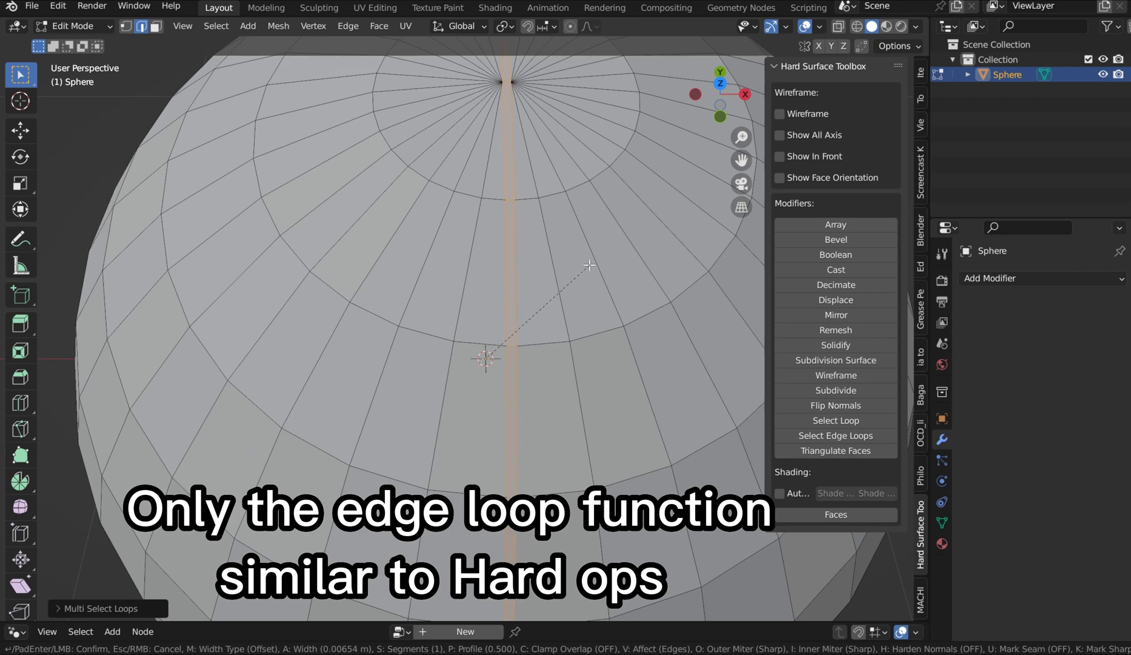
pyautogui.click(588, 264)
pyautogui.press('q')
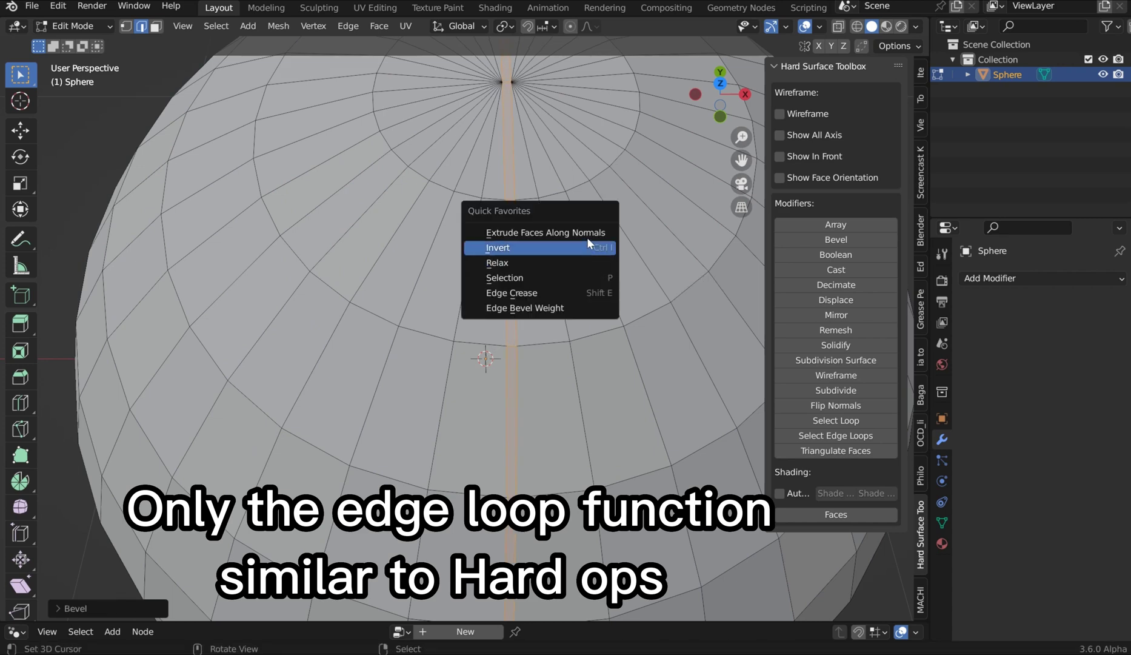
pyautogui.click(588, 235)
pyautogui.click(585, 252)
# Return to Object Mode and orbit around to inspect the groove
pyautogui.press('Tab')
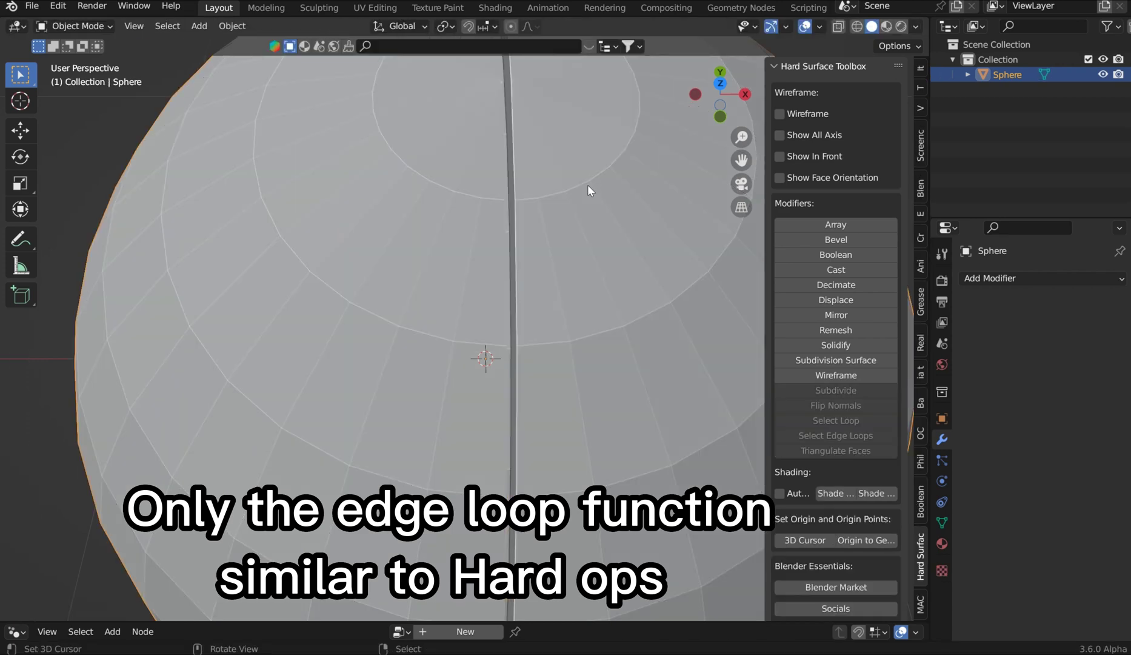
pyautogui.moveTo(587, 185); pyautogui.dragTo(557, 129, button='middle')
pyautogui.scroll(-2, 556, 128)
pyautogui.moveTo(521, 163); pyautogui.dragTo(540, 212, button='middle')
pyautogui.scroll(3, 612, 188)
# Undo the groove to get back the plain sphere
pyautogui.hotkey('ctrl', 'z')
pyautogui.hotkey('ctrl', 'z')
pyautogui.hotkey('ctrl', 'z')
pyautogui.hotkey('ctrl', 'z')
pyautogui.hotkey('ctrl', 'z')
pyautogui.scroll(-3, 589, 242)
pyautogui.moveTo(589, 241); pyautogui.dragTo(557, 212, button='middle')
pyautogui.scroll(3, 556, 212)
pyautogui.scroll(-5, 618, 207)
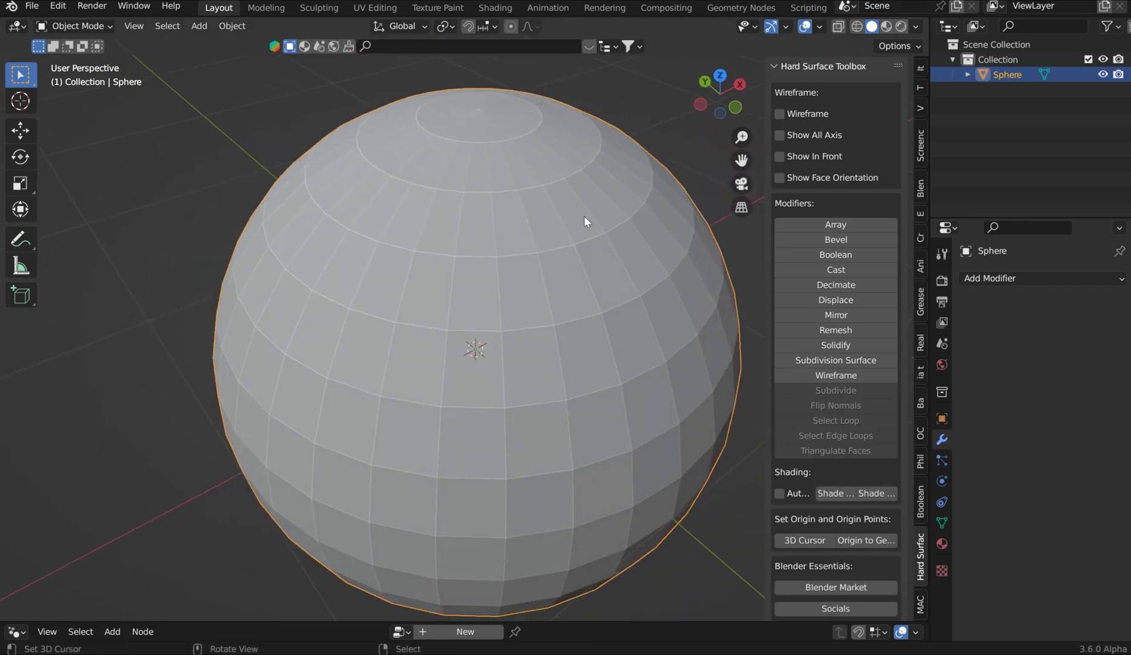
# In Edit Mode with face select, select the first horizontal face loop
pyautogui.press('Tab')
pyautogui.hotkey('alt', 'a')
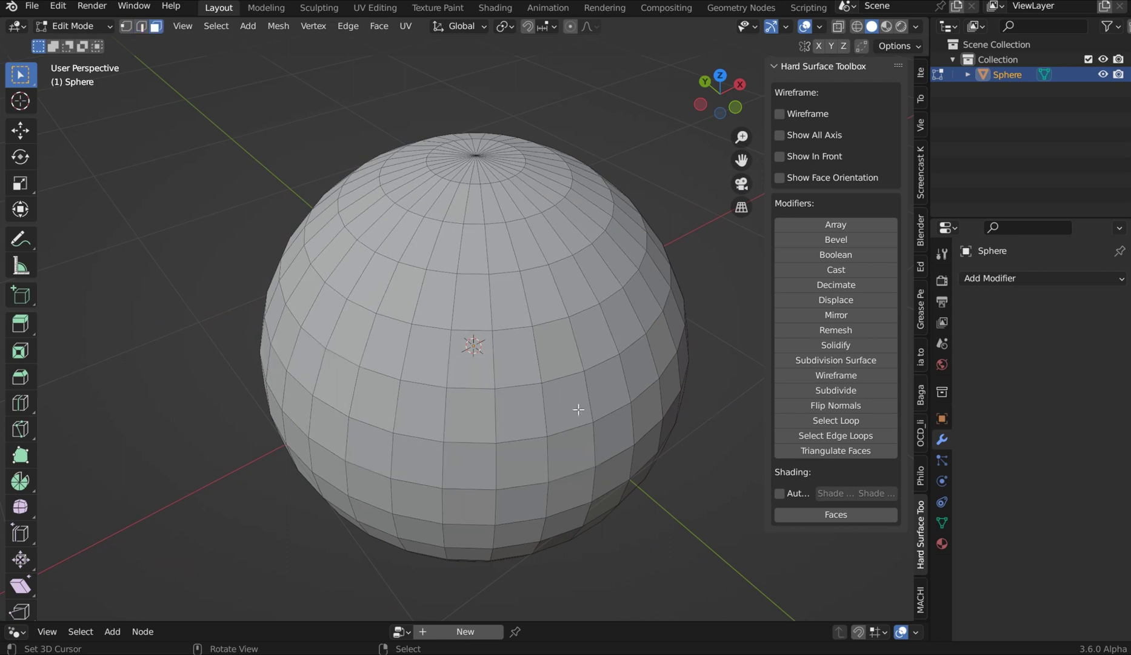
pyautogui.press('3')
pyautogui.click(508, 409)
pyautogui.keyDown('alt'); pyautogui.click(501, 434); pyautogui.keyUp('alt')
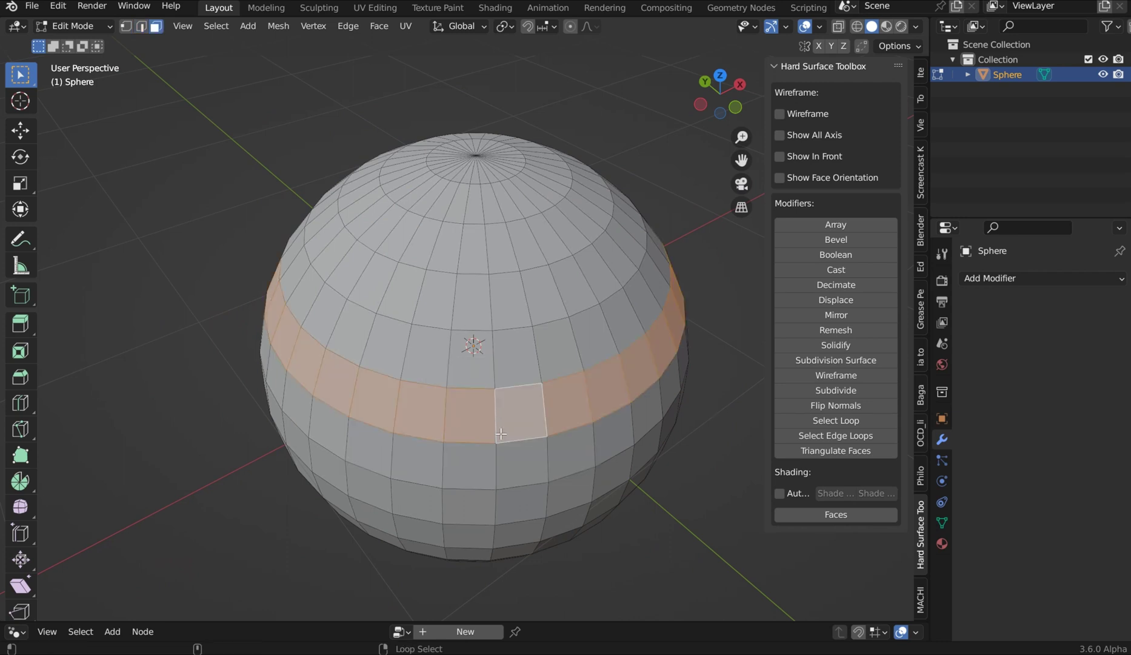
# Add three more face loops and inset all four as separate panels
pyautogui.keyDown('alt'); pyautogui.keyDown('shift'); pyautogui.click(492, 499); pyautogui.keyUp('shift'); pyautogui.keyUp('alt')
pyautogui.keyDown('alt'); pyautogui.keyDown('shift'); pyautogui.click(499, 303); pyautogui.keyUp('shift'); pyautogui.keyUp('alt')
pyautogui.moveTo(498, 303); pyautogui.dragTo(538, 491, button='middle')
pyautogui.keyDown('alt'); pyautogui.keyDown('shift'); pyautogui.click(539, 490); pyautogui.keyUp('shift'); pyautogui.keyUp('alt')
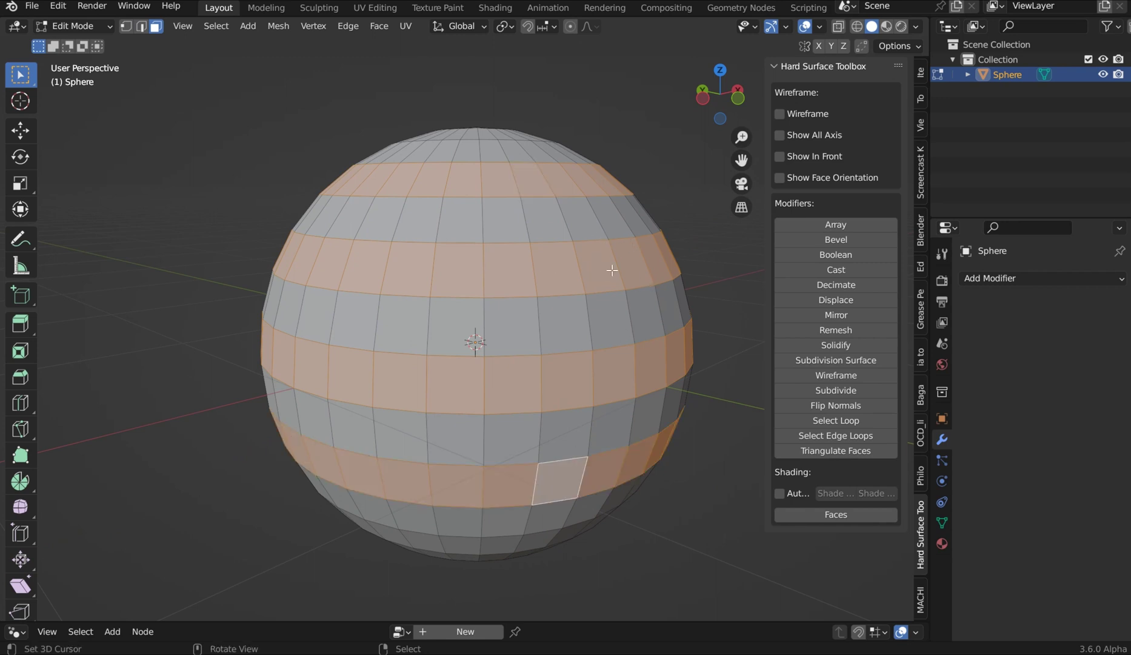
pyautogui.click(822, 514)
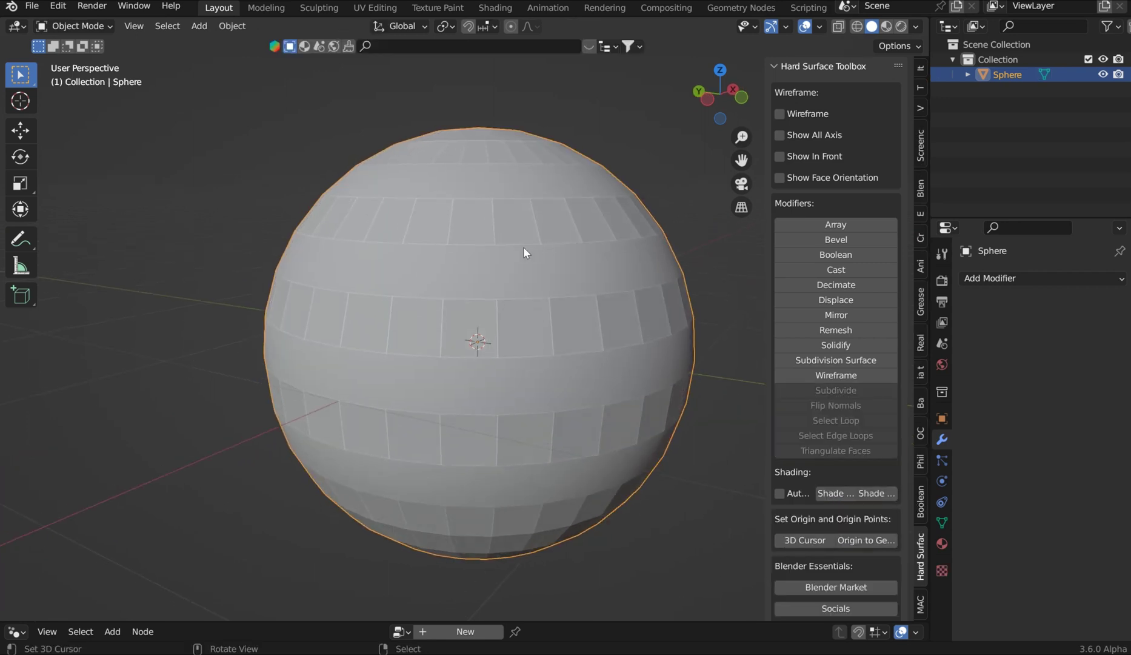
pyautogui.moveTo(465, 246); pyautogui.dragTo(512, 308, button='middle')
# In face mode, select the upper horizontal face loop of the sphere
pyautogui.press('Tab')
pyautogui.click(622, 311)
pyautogui.rightClick(509, 313)
pyautogui.hotkey('alt', 'a')
pyautogui.keyDown('alt'); pyautogui.rightClick(509, 311); pyautogui.keyUp('alt')
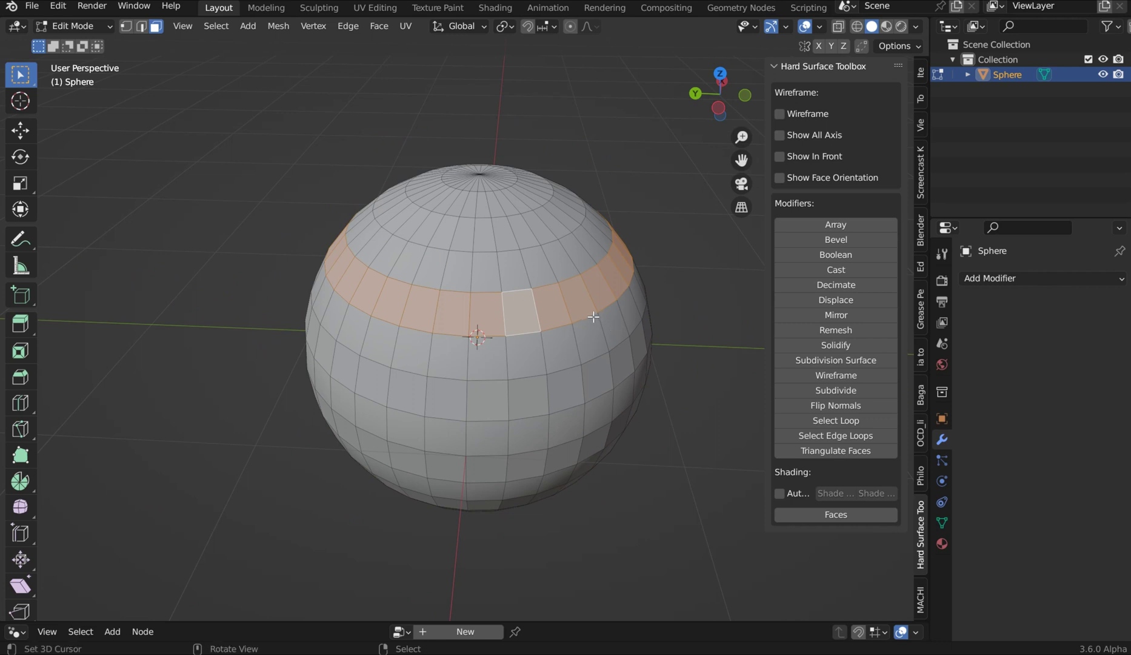
# Checker-deselect the ring, flip the remaining faces' normals, and show face orientation
pyautogui.press('q')
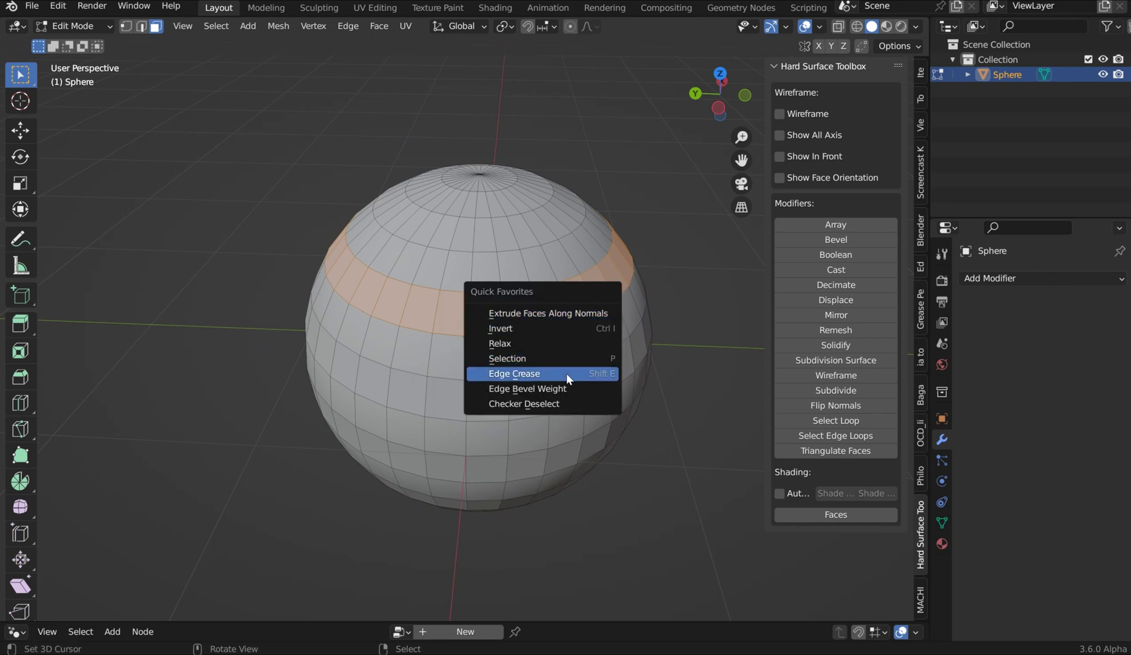
pyautogui.click(532, 403)
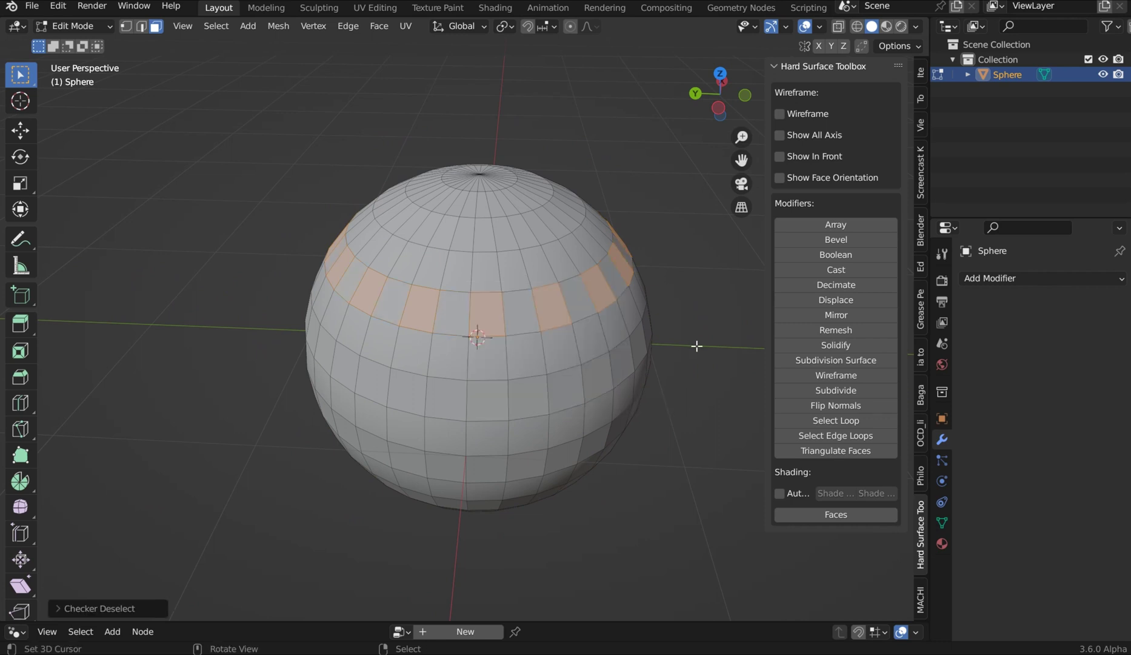
pyautogui.click(846, 405)
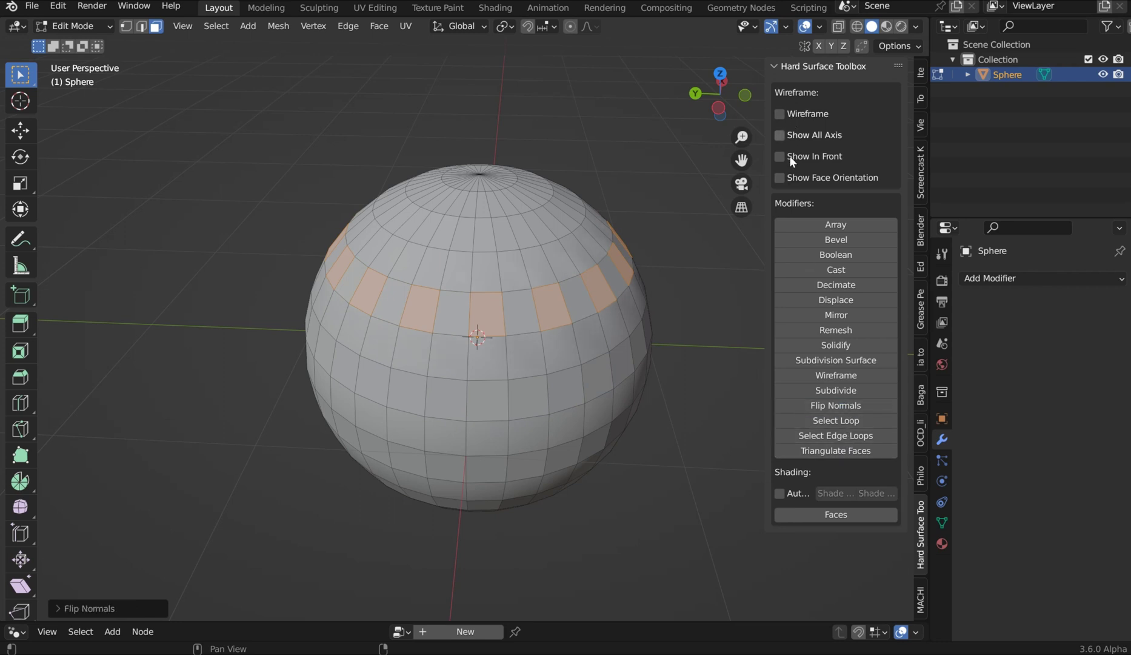
pyautogui.click(781, 177)
# Back in Object Mode, insert a keyframe on the sphere
pyautogui.press('Tab')
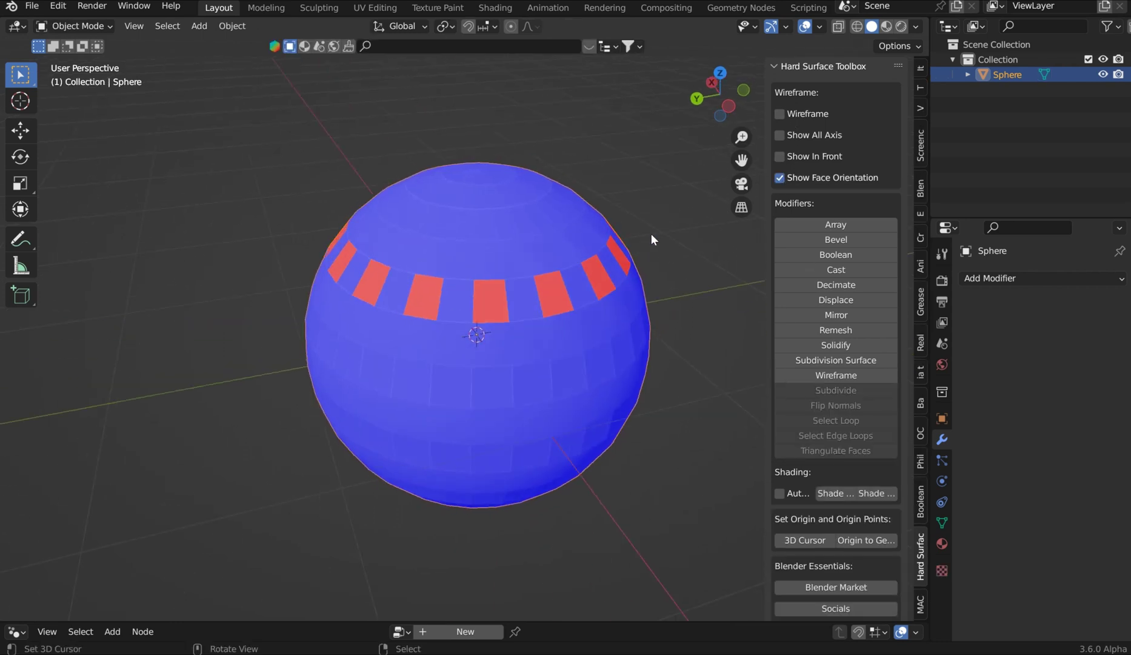
pyautogui.scroll(4, 649, 233)
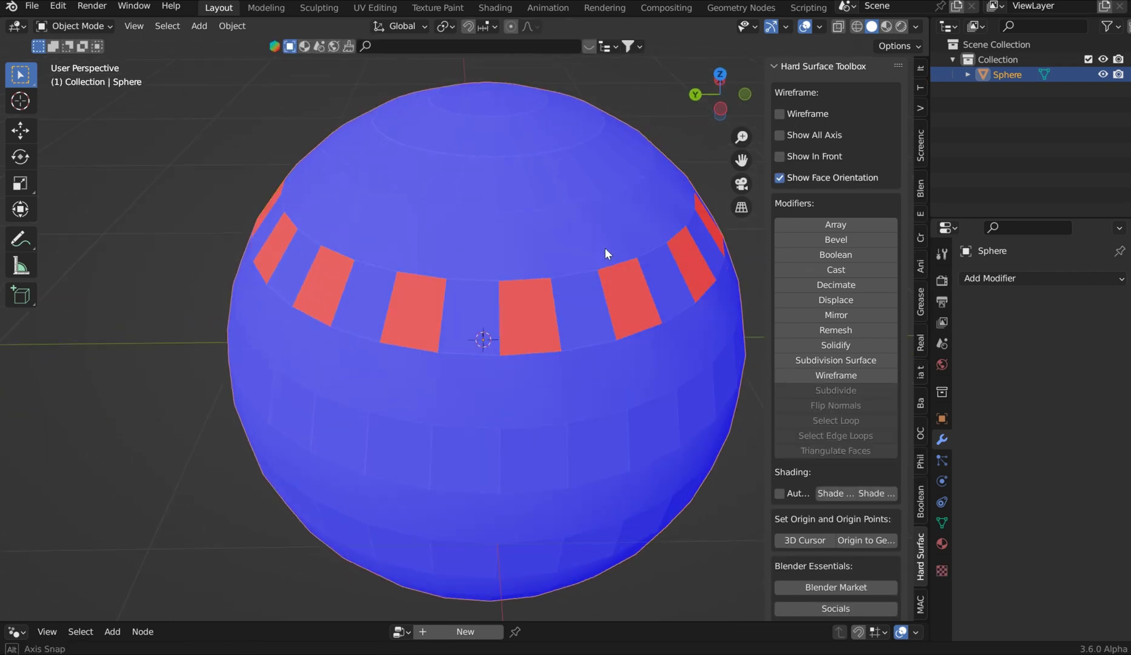
pyautogui.press('i')
pyautogui.click(635, 213)
pyautogui.moveTo(548, 246); pyautogui.dragTo(581, 261, button='middle')
# In Edit Mode with edge select, turn off Show Face Orientation, then return to Object Mode
pyautogui.press('Tab')
pyautogui.click(571, 233)
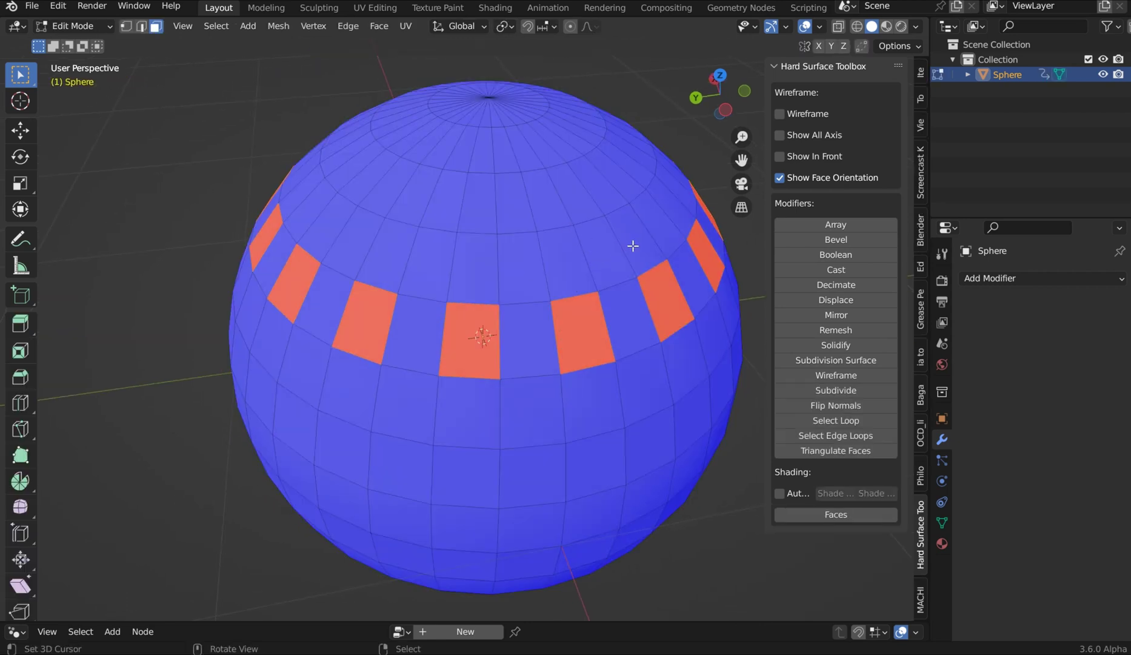
pyautogui.press('2')
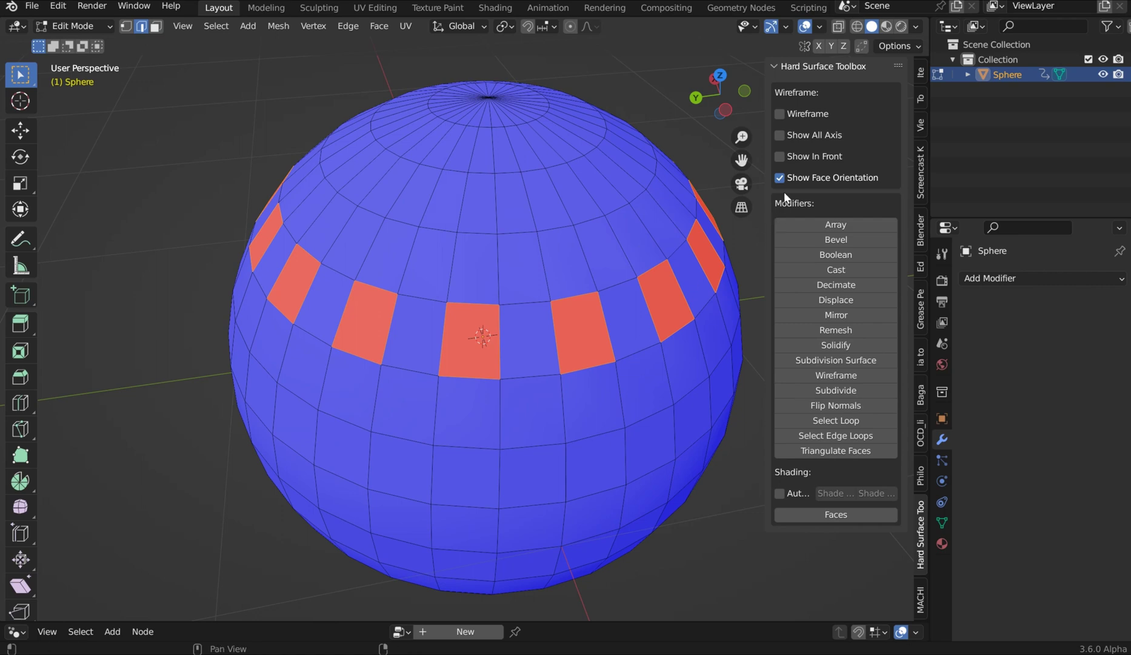
pyautogui.click(781, 178)
pyautogui.press('Tab')
pyautogui.moveTo(636, 358); pyautogui.dragTo(626, 321, button='middle')
pyautogui.scroll(1, 643, 339)
# Snap the 3D cursor to the selected face near the sphere's top pole
pyautogui.scroll(-3, 626, 339)
pyautogui.press('Tab')
pyautogui.moveTo(625, 366); pyautogui.dragTo(564, 156, button='middle')
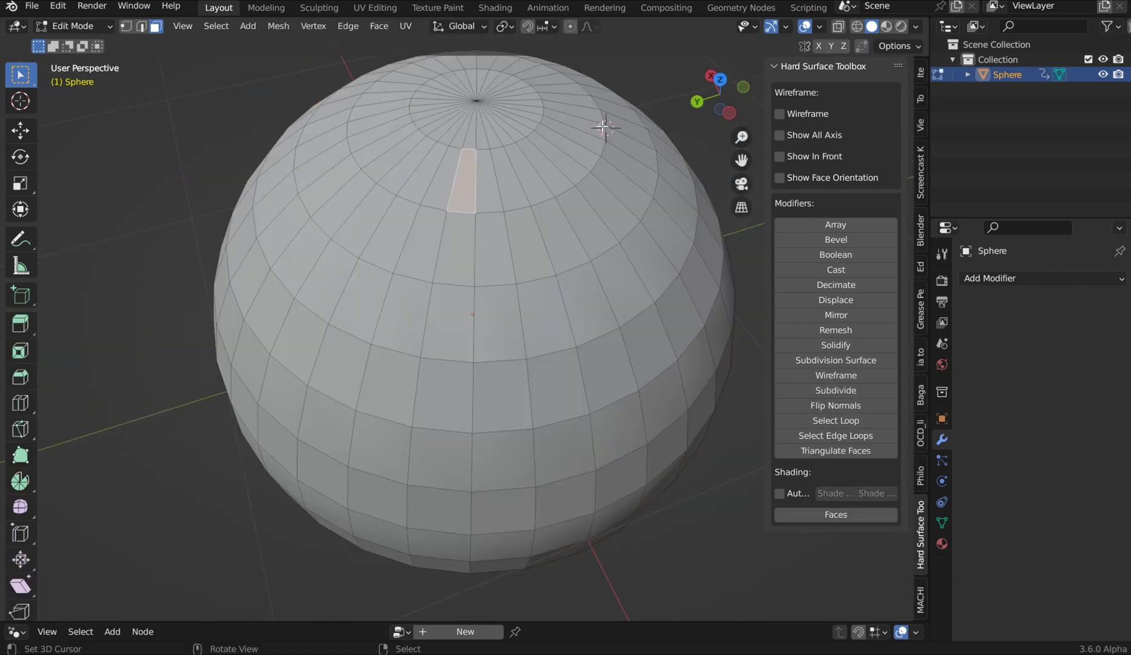
pyautogui.hotkey('shift', 's')
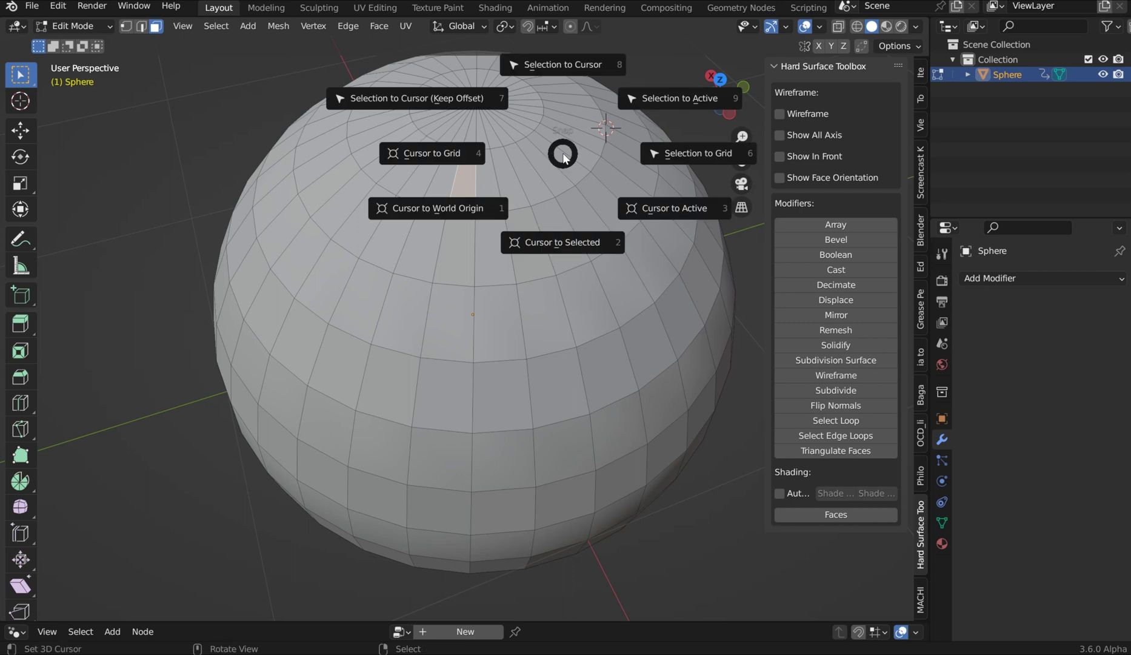
pyautogui.click(568, 237)
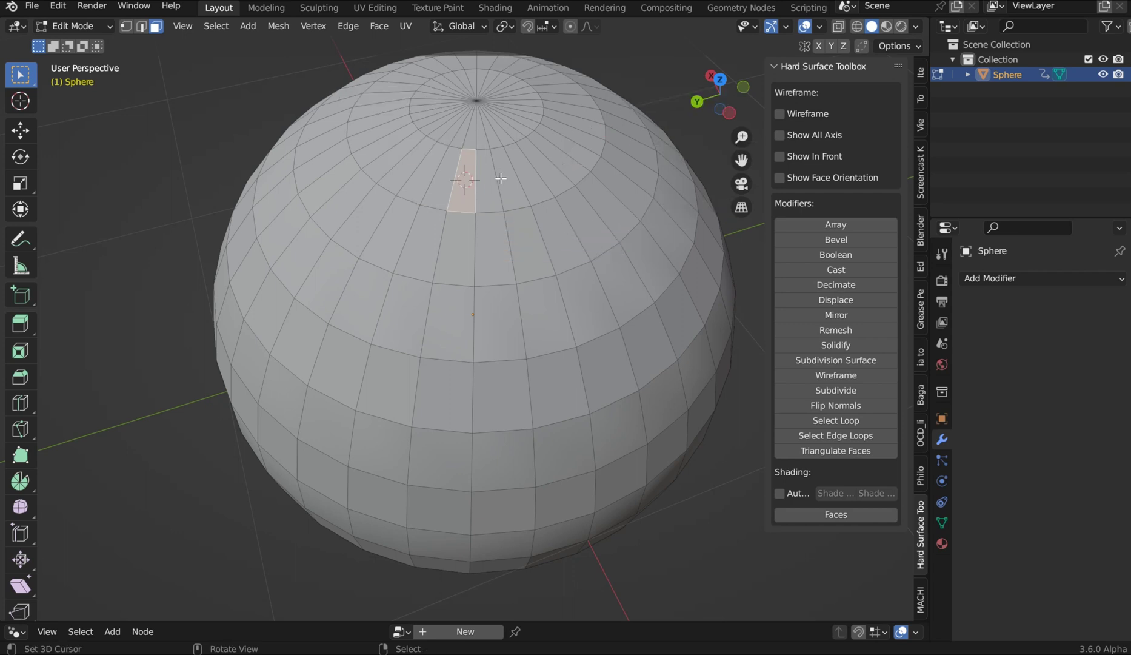
# Set the sphere's origin to the 3D cursor, then test an X/Y rotation and cancel it
pyautogui.press('Tab')
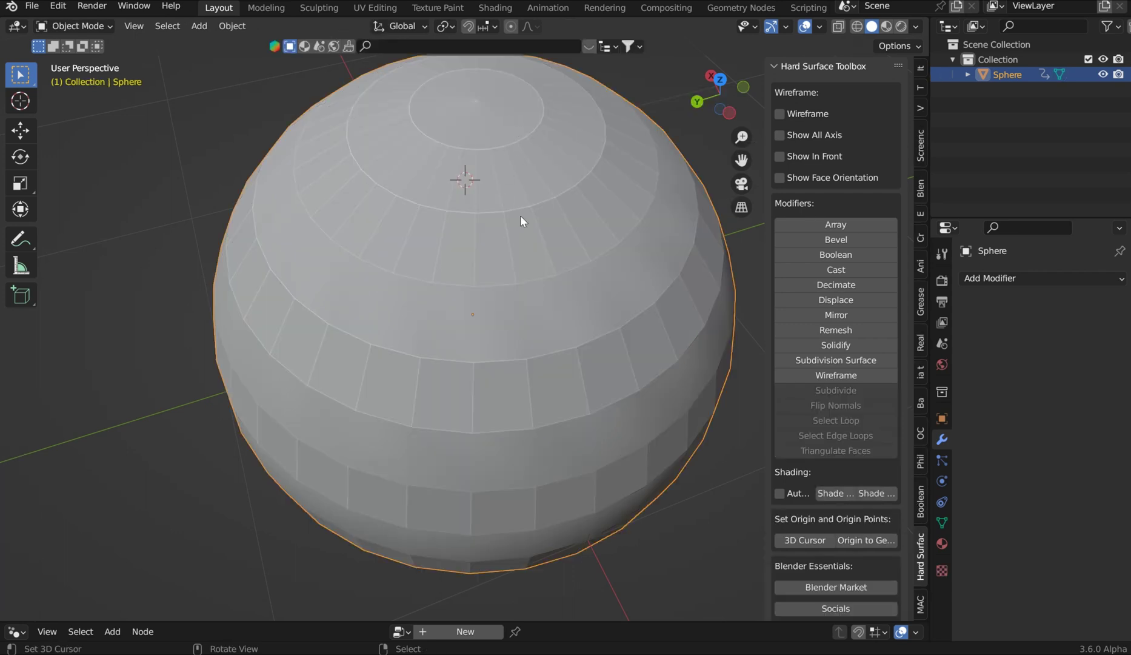
pyautogui.click(805, 539)
pyautogui.moveTo(545, 132); pyautogui.dragTo(457, 135, button='middle')
pyautogui.scroll(-4, 470, 195)
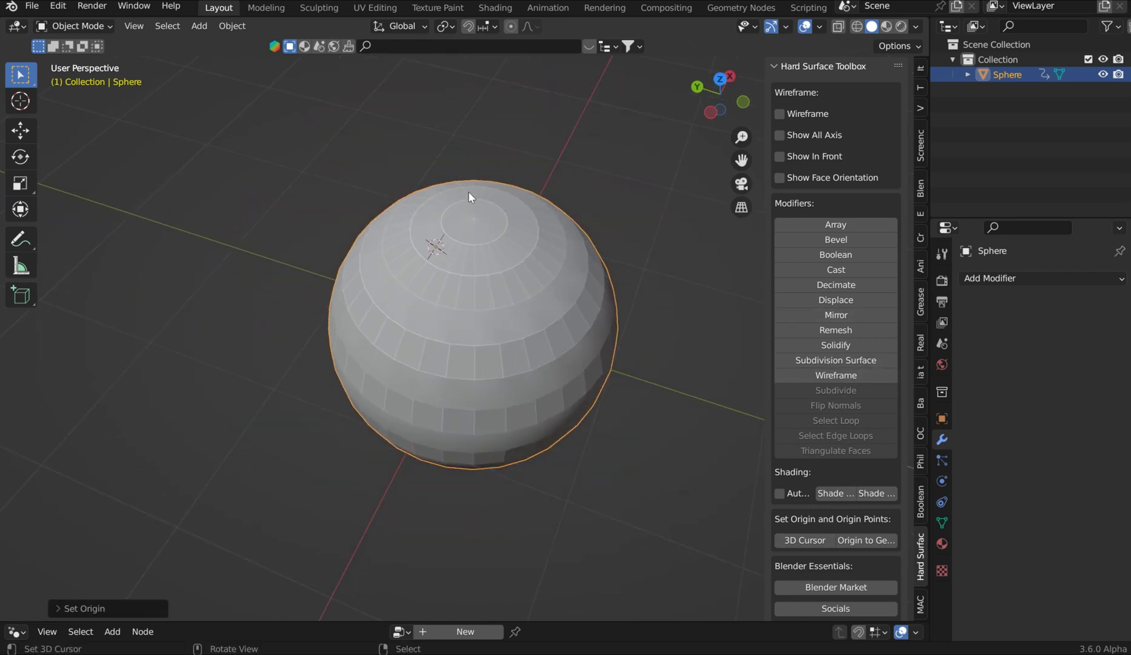
pyautogui.press('r')
pyautogui.press('x')
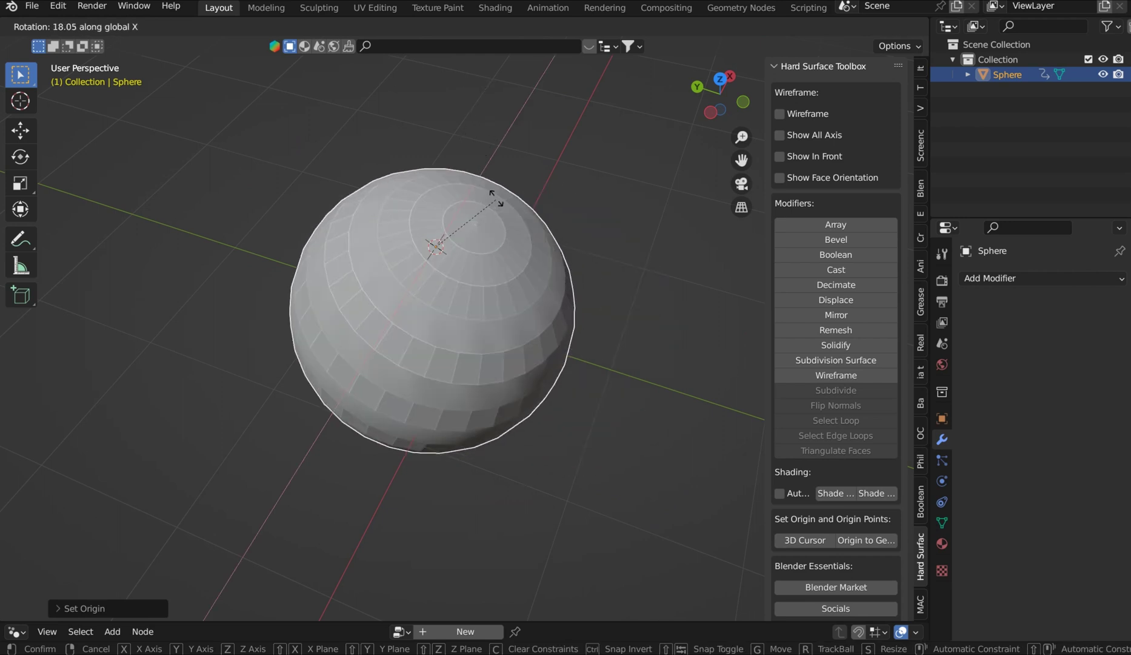
pyautogui.press('y')
pyautogui.rightClick(587, 119)
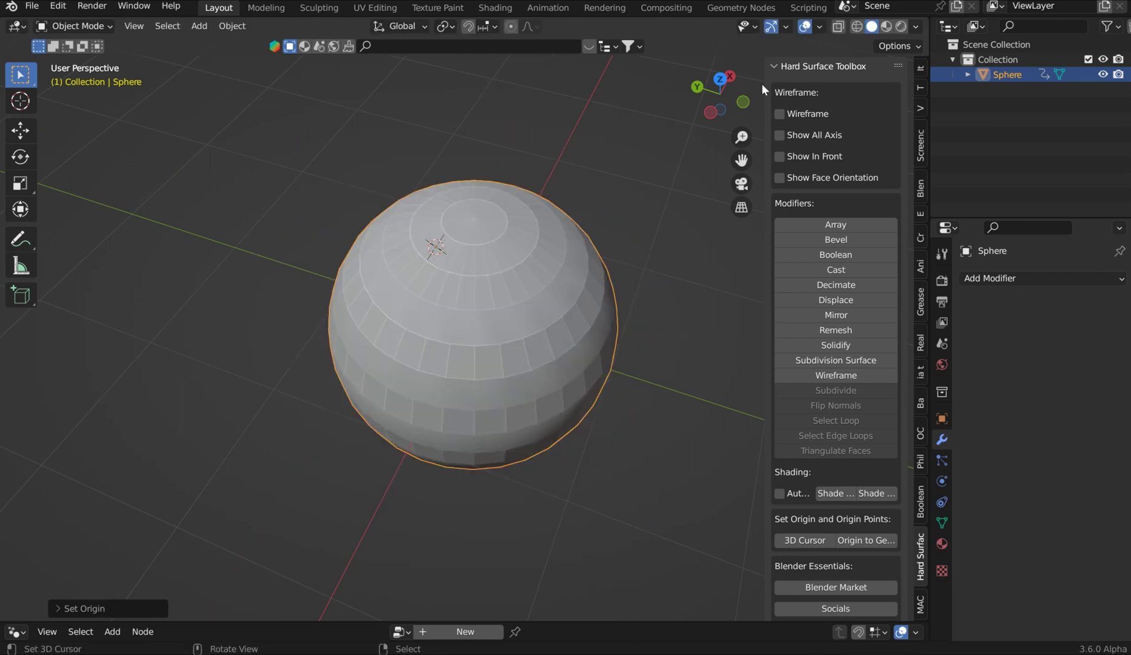
# Try Shade Flat, Shade Smooth and Auto Smooth from the Hard Surface Toolbox Shading row
pyautogui.moveTo(664, 296); pyautogui.dragTo(652, 254, button='middle')
pyautogui.scroll(3, 580, 277)
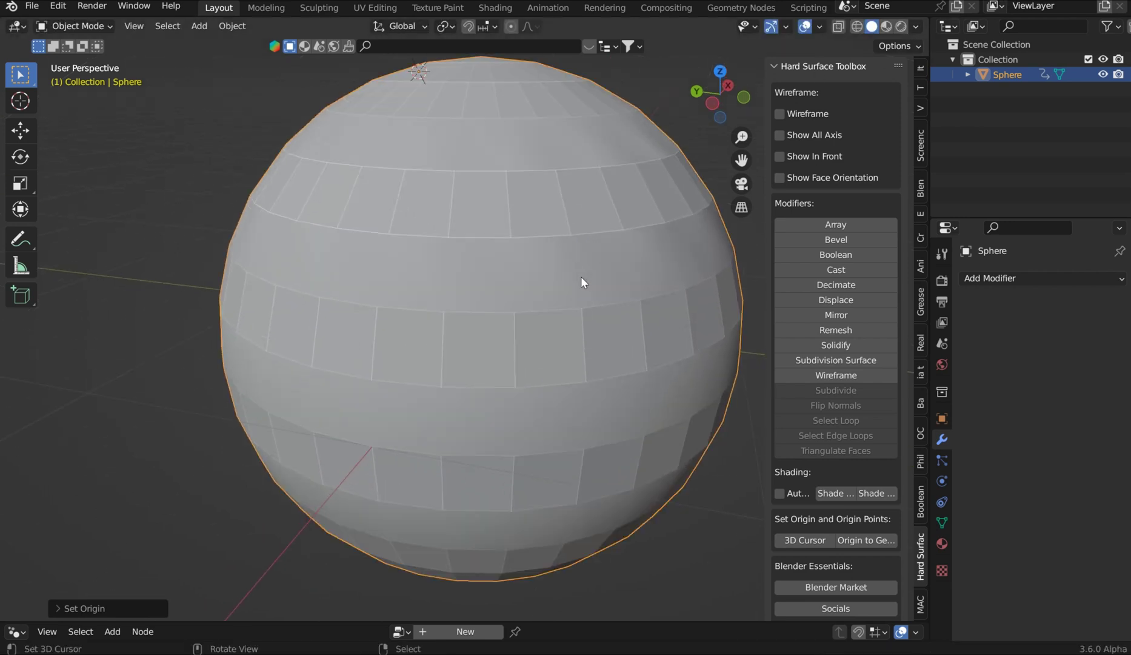
pyautogui.moveTo(581, 277); pyautogui.dragTo(576, 289, button='middle')
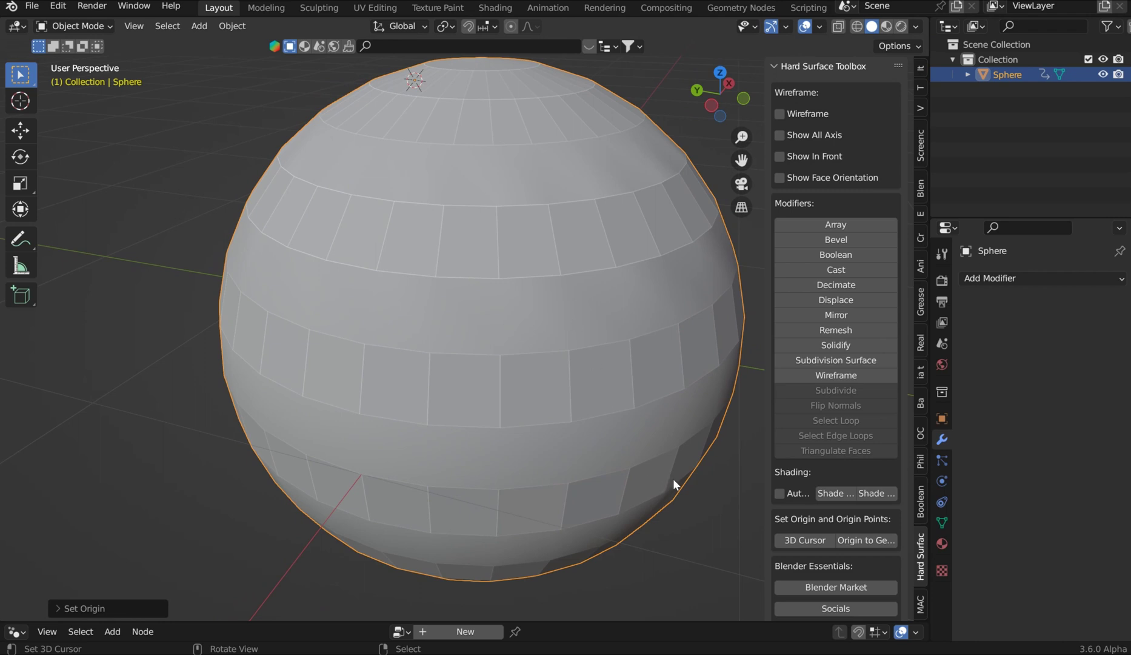
pyautogui.click(874, 493)
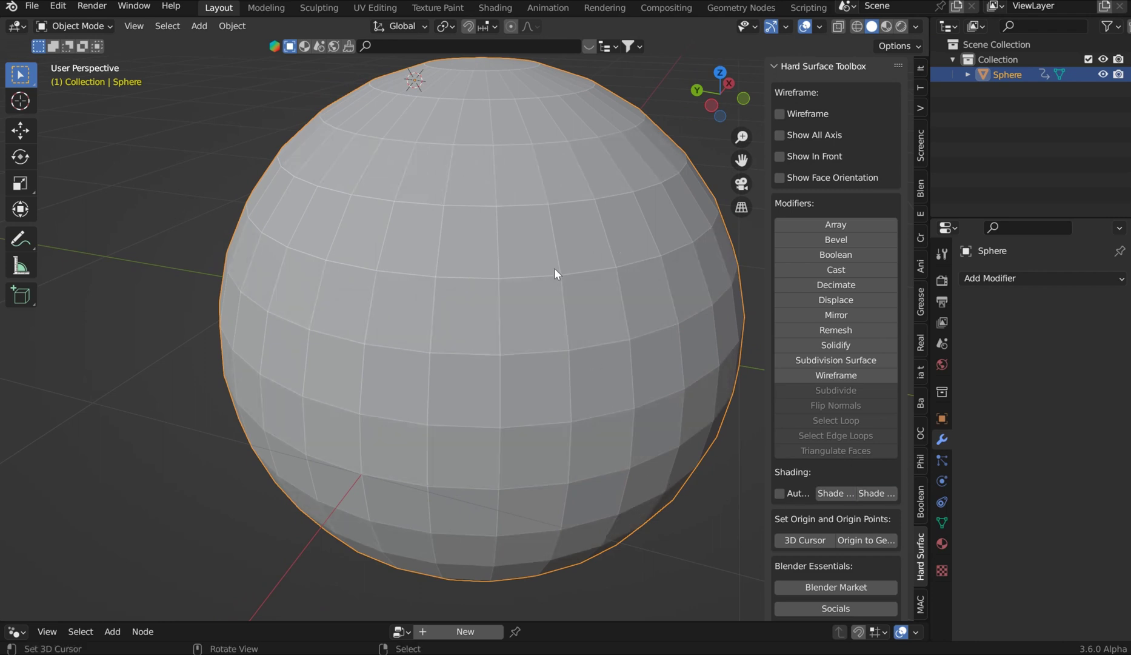
pyautogui.click(825, 494)
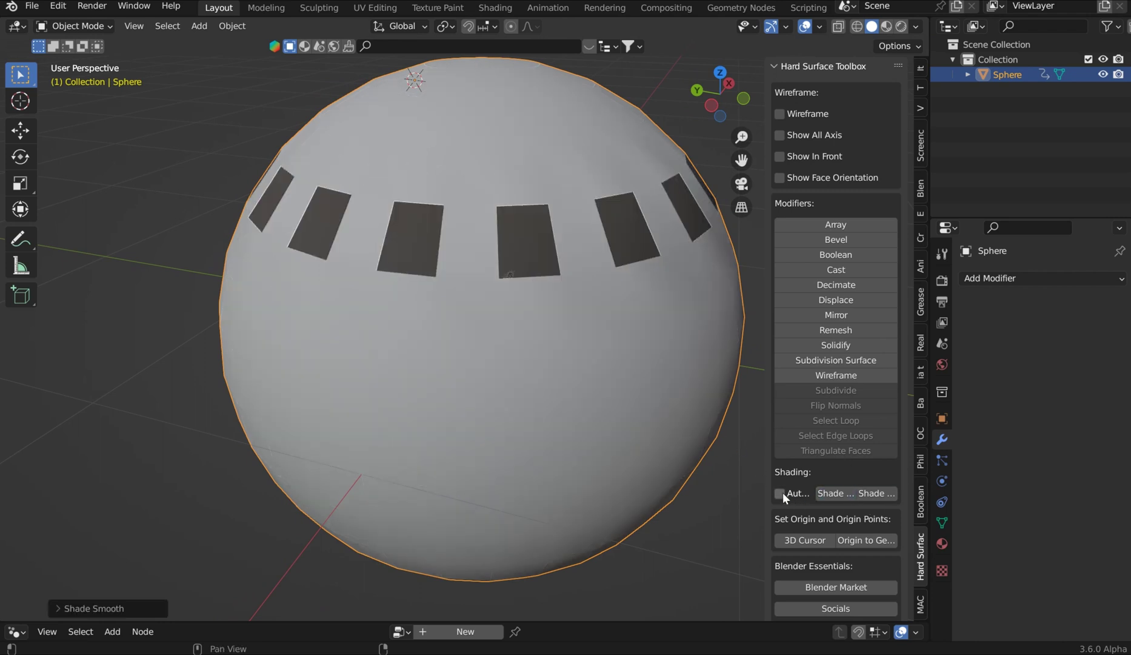
pyautogui.click(779, 493)
pyautogui.moveTo(609, 272); pyautogui.dragTo(629, 269, button='middle')
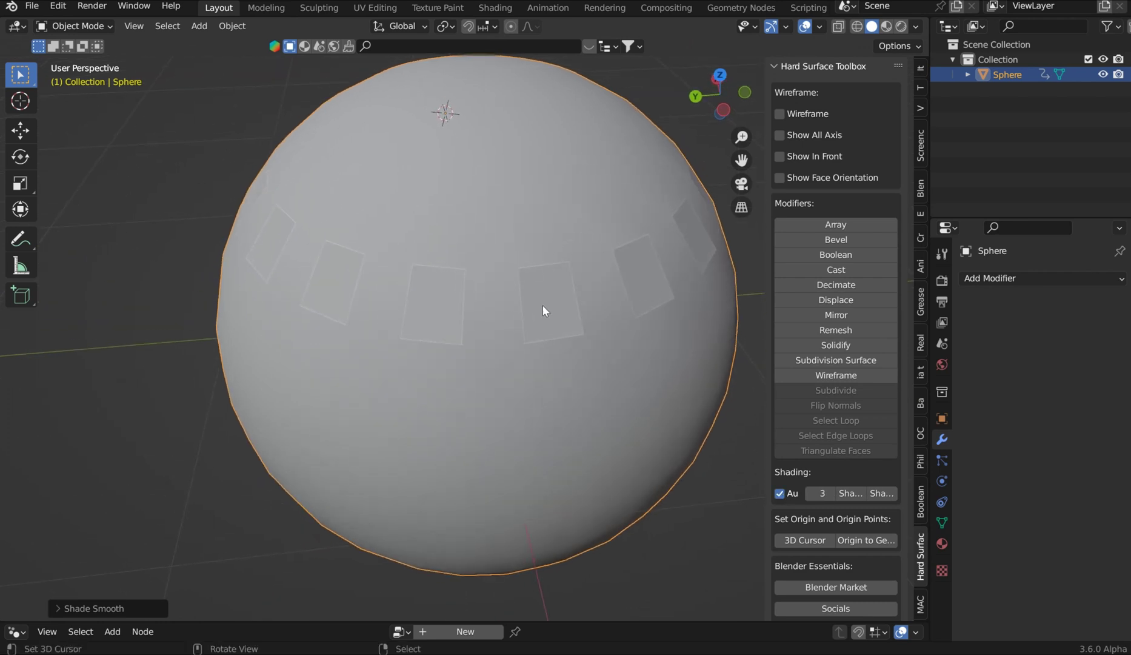
pyautogui.moveTo(535, 306); pyautogui.dragTo(538, 280, button='middle')
# Enter Edit Mode, undo and redo the recent shading changes, then return to Object Mode
pyautogui.press('Tab')
pyautogui.click(529, 268)
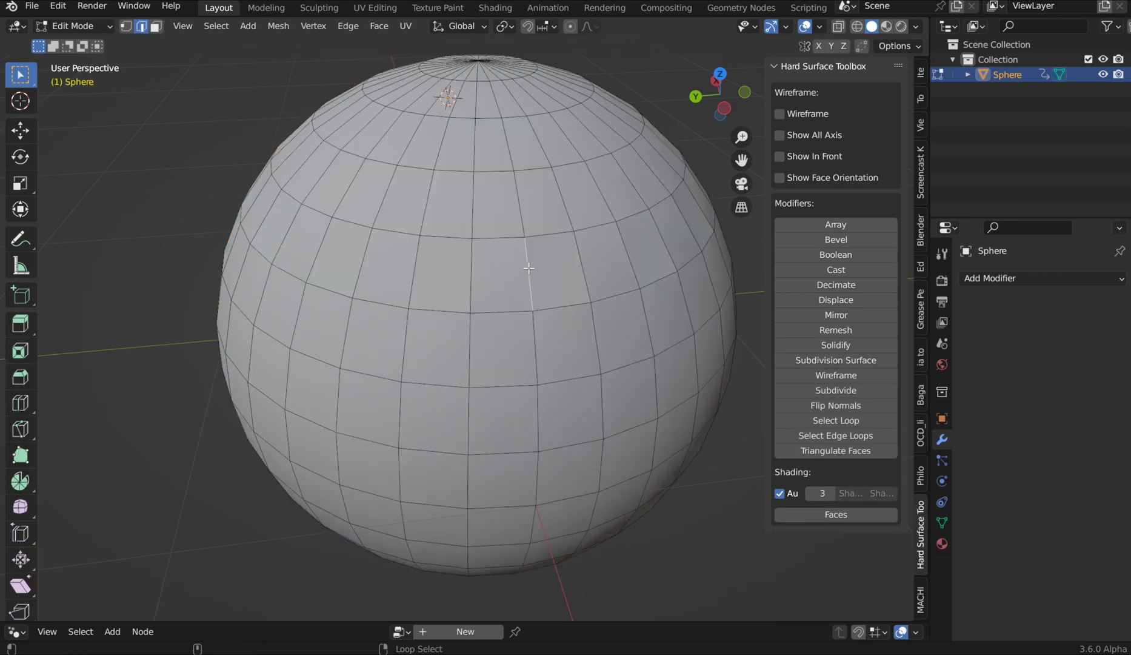
pyautogui.hotkey('ctrl', 'z')
pyautogui.hotkey('ctrl', 'z')
pyautogui.hotkey('ctrl', 'z')
pyautogui.hotkey('ctrl', 'z')
pyautogui.hotkey('ctrl', 'z')
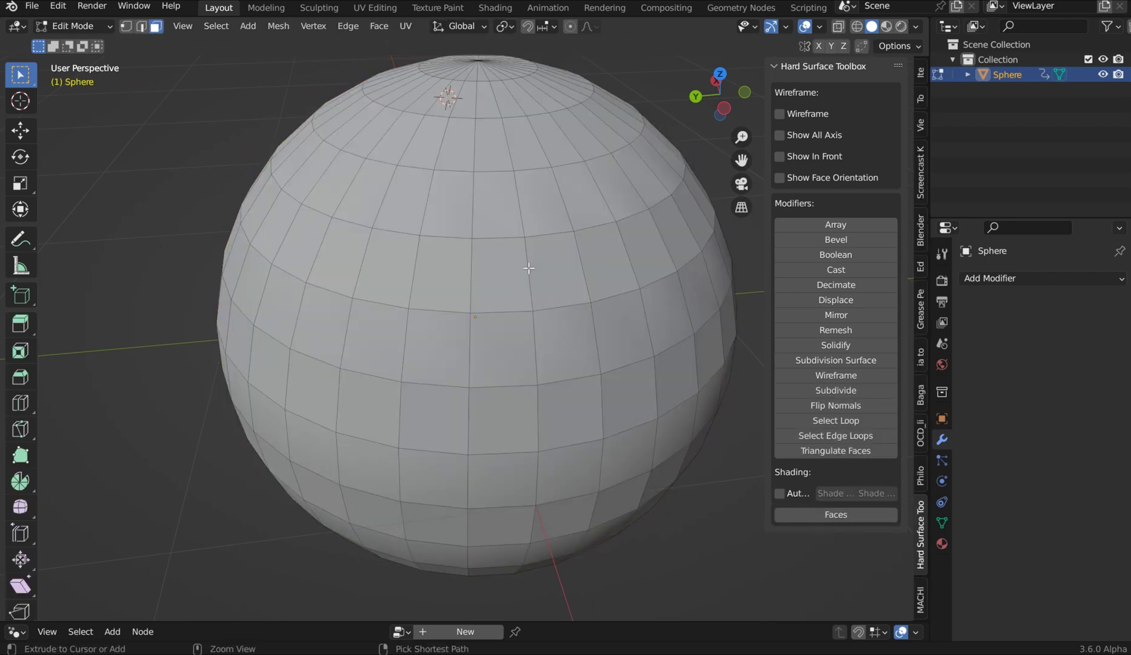
pyautogui.hotkey('ctrl', 'z')
pyautogui.hotkey('ctrl', 'z')
pyautogui.hotkey('ctrl', 'z')
pyautogui.hotkey('ctrl', 'shift', 'z')
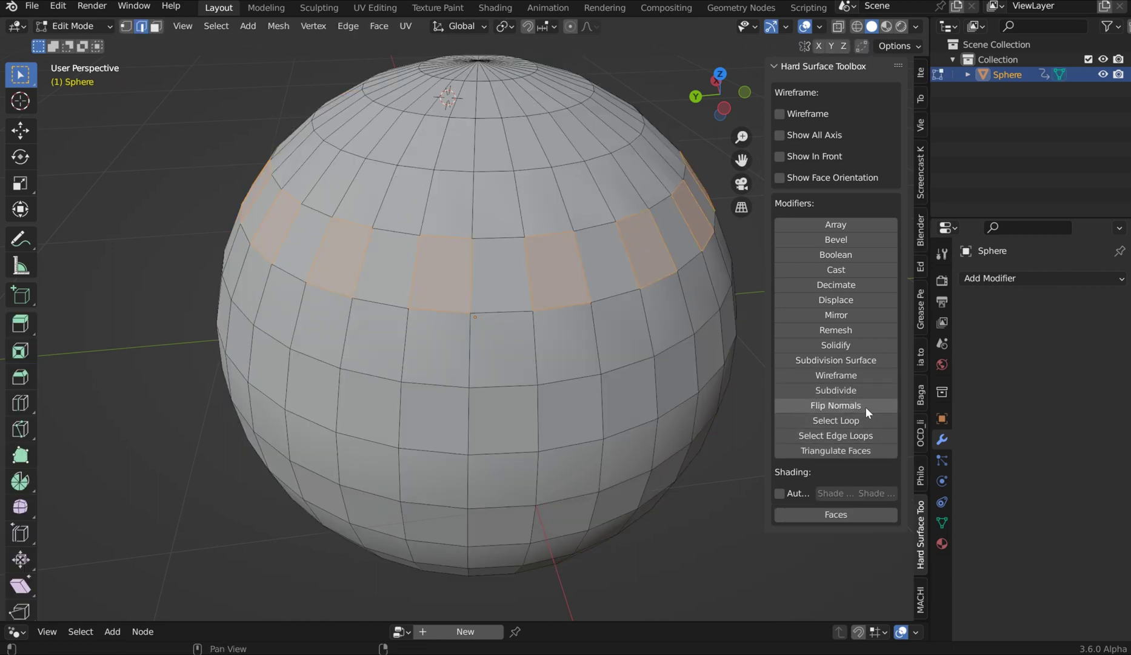
pyautogui.hotkey('ctrl', 'Tab')
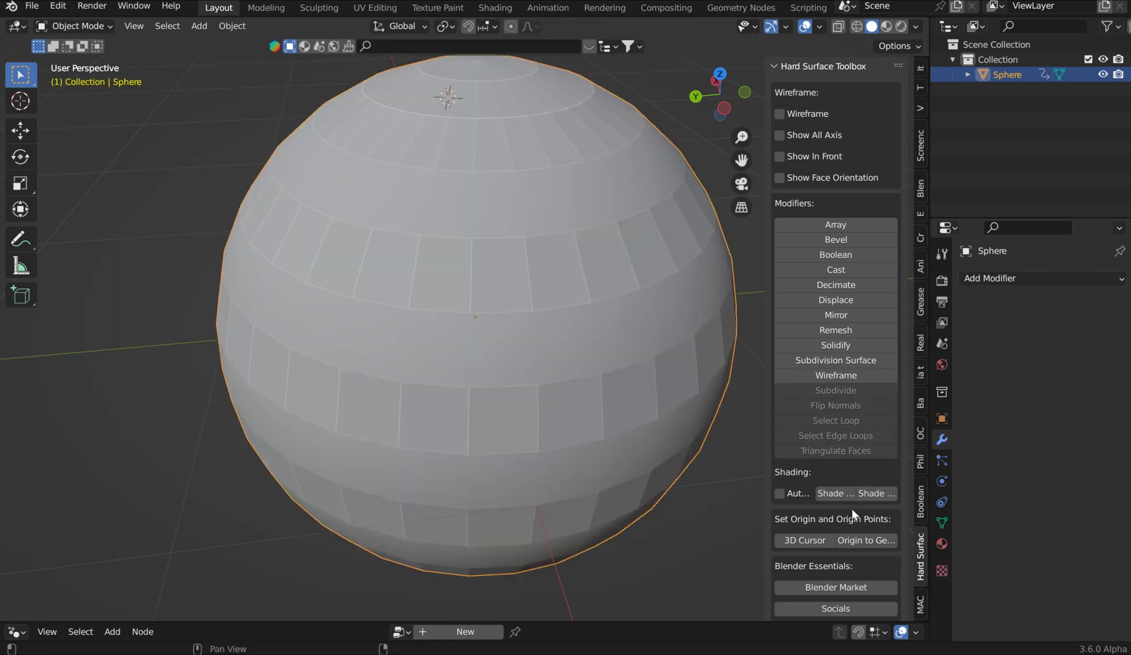
# Reapply Shade Smooth with Auto Smooth at angle 3, then finish with Shade Flat
pyautogui.click(889, 497)
pyautogui.click(791, 494)
pyautogui.click(848, 493)
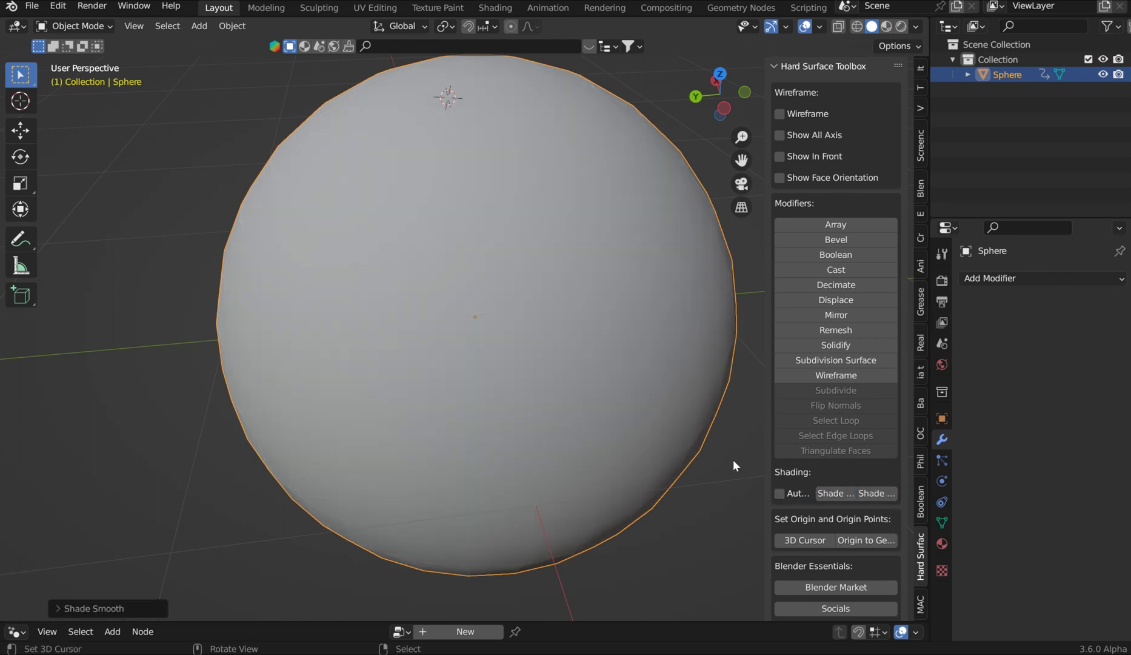
pyautogui.scroll(-2, 551, 331)
pyautogui.moveTo(551, 332); pyautogui.dragTo(853, 492, button='middle')
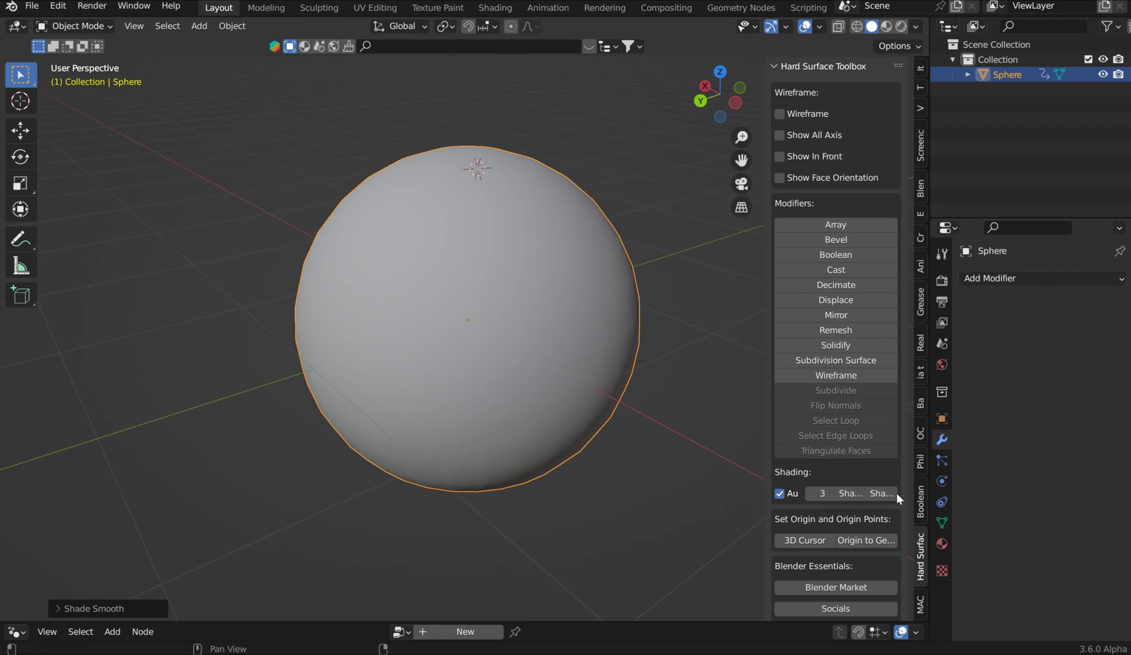
pyautogui.click(882, 493)
pyautogui.moveTo(595, 237); pyautogui.dragTo(568, 218, button='middle')
pyautogui.scroll(3, 564, 242)
pyautogui.moveTo(560, 260); pyautogui.dragTo(580, 193, button='middle')
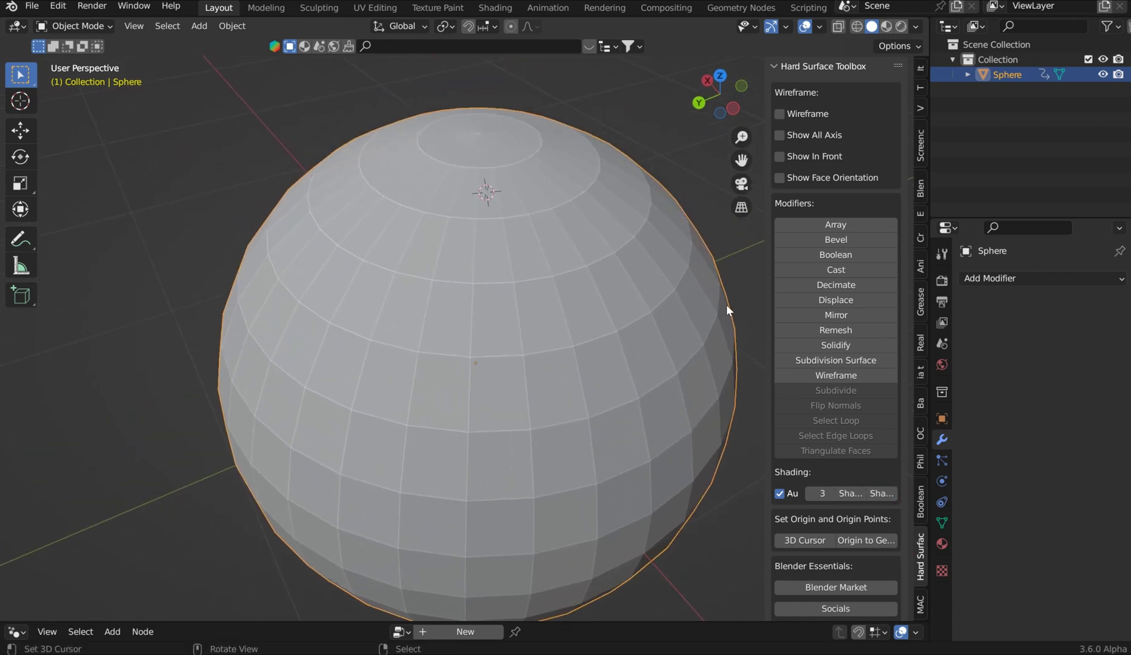
pyautogui.click(838, 328)
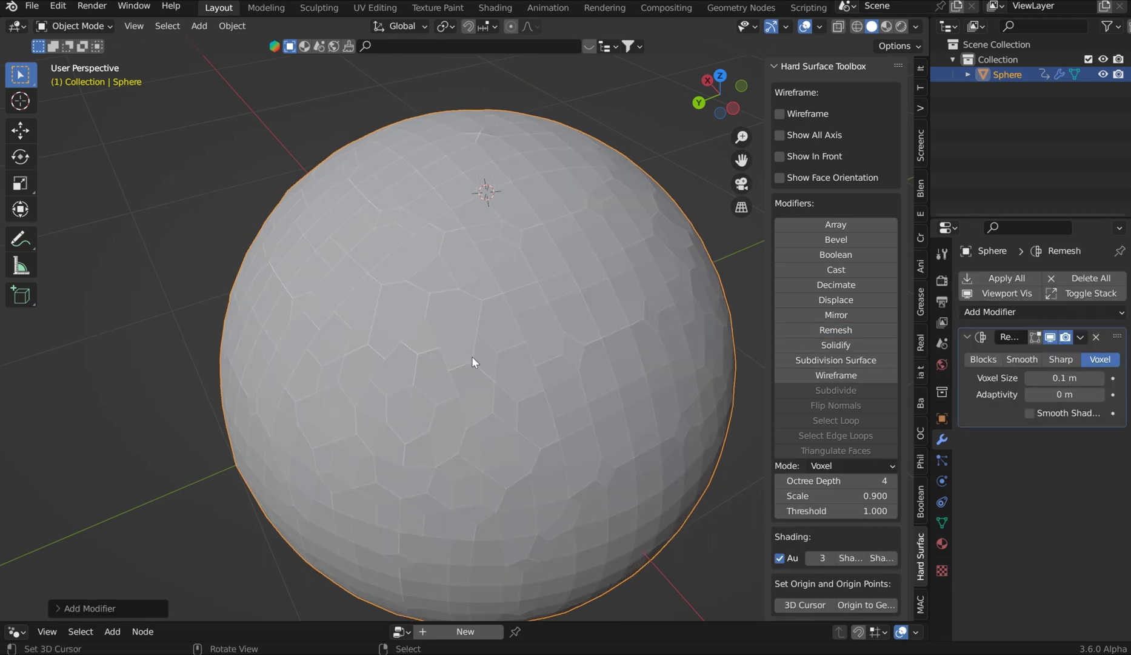
pyautogui.click(843, 465)
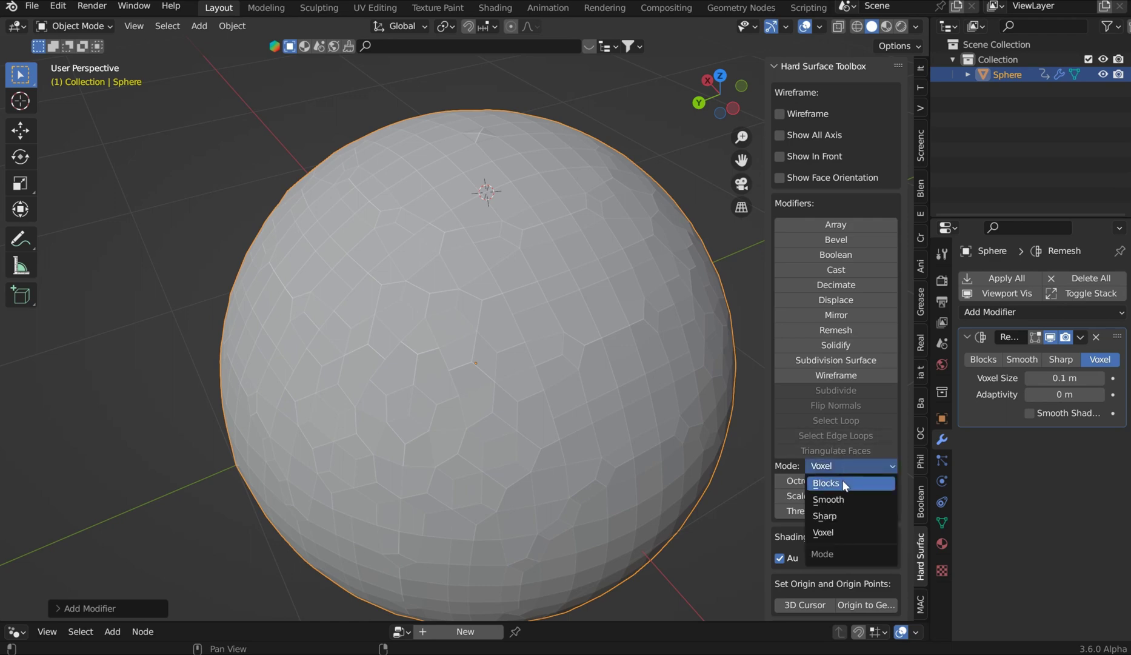
pyautogui.click(843, 483)
pyautogui.moveTo(674, 365); pyautogui.dragTo(646, 372, button='middle')
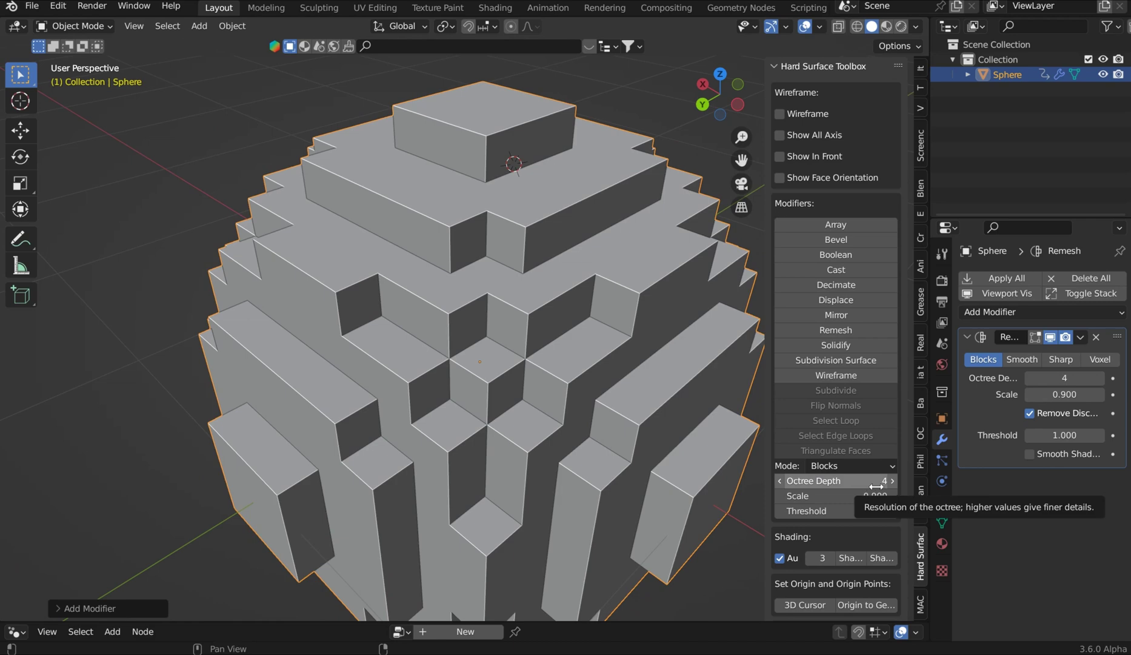
pyautogui.click(892, 481)
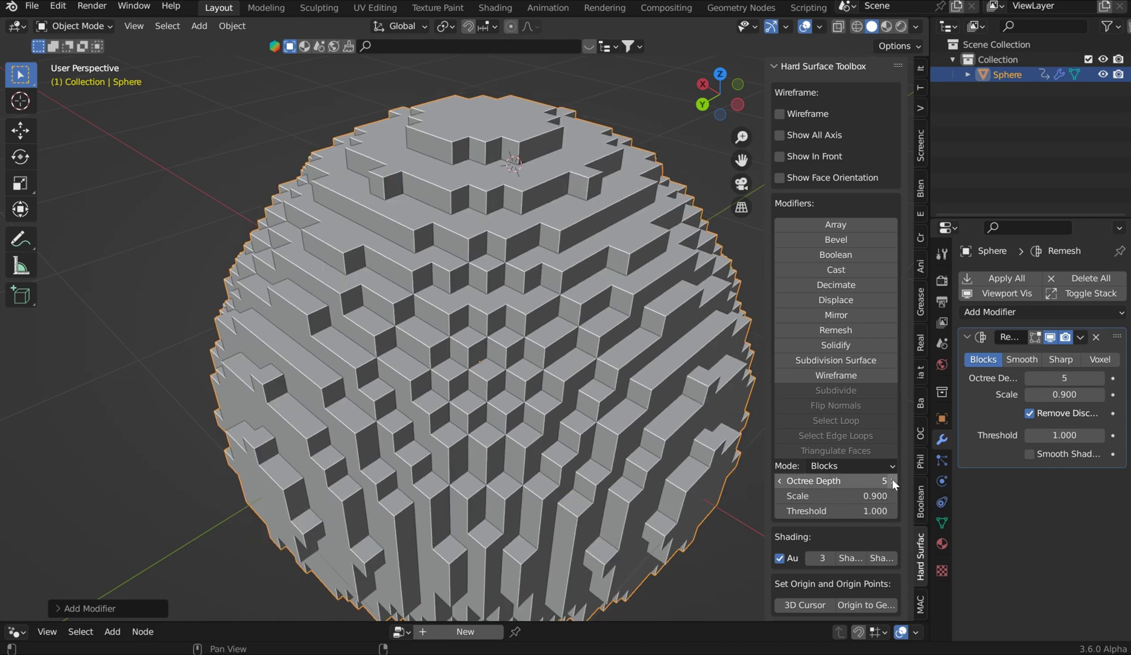
pyautogui.click(892, 480)
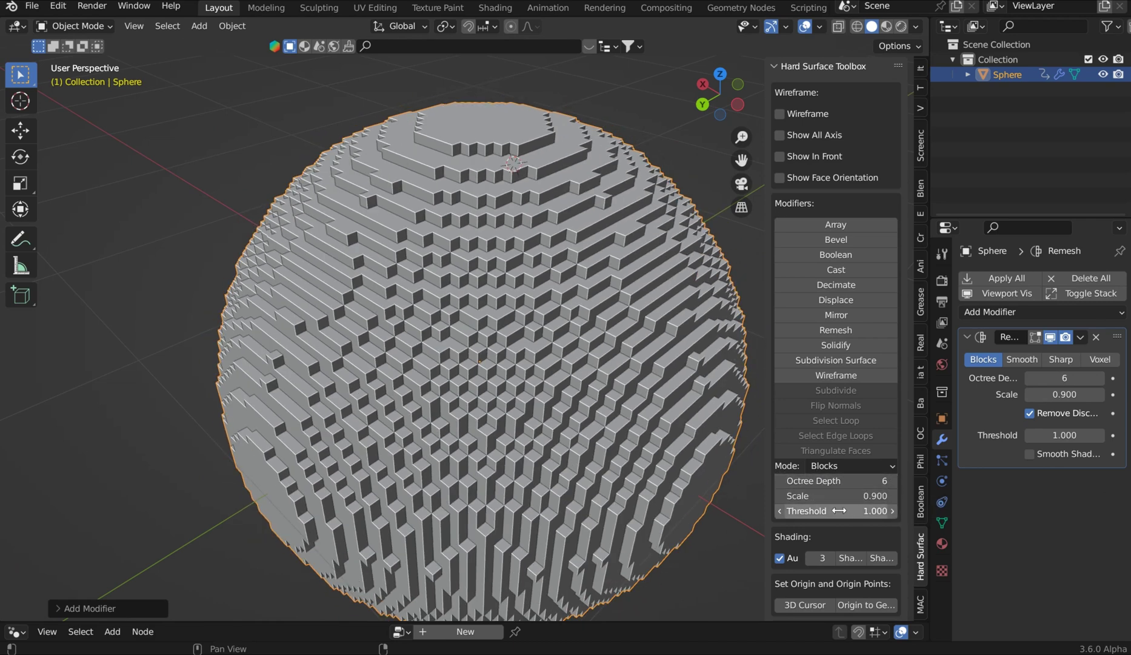
pyautogui.moveTo(858, 495)
pyautogui.mouseDown()
pyautogui.moveTo(833, 496)
pyautogui.moveTo(860, 496)
pyautogui.mouseUp()
pyautogui.moveTo(565, 233)
pyautogui.mouseDown(button='middle')
pyautogui.moveTo(570, 189)
pyautogui.moveTo(524, 199)
pyautogui.moveTo(558, 253)
pyautogui.moveTo(559, 291)
pyautogui.moveTo(555, 264)
pyautogui.moveTo(608, 237)
pyautogui.moveTo(604, 218)
pyautogui.moveTo(577, 231)
pyautogui.mouseUp(button='middle')
pyautogui.scroll(2, 524, 200)
pyautogui.scroll(-5, 566, 235)
pyautogui.scroll(4, 570, 236)
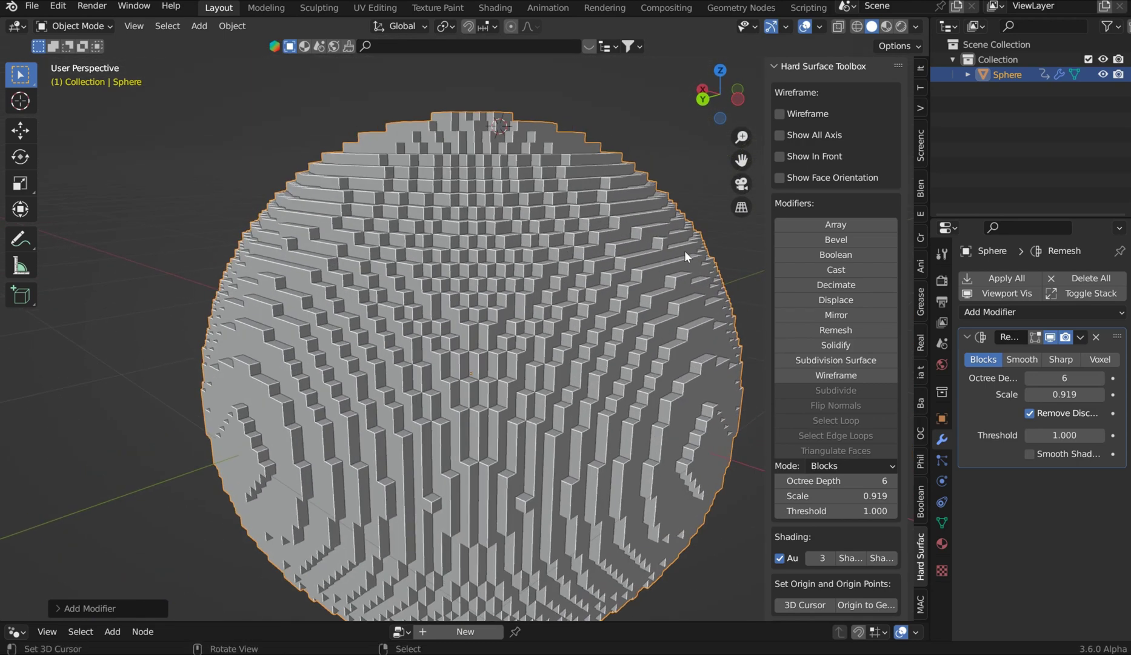
# Remove the Remesh modifier from the sphere and try a rotation, cancelling it
pyautogui.click(1096, 337)
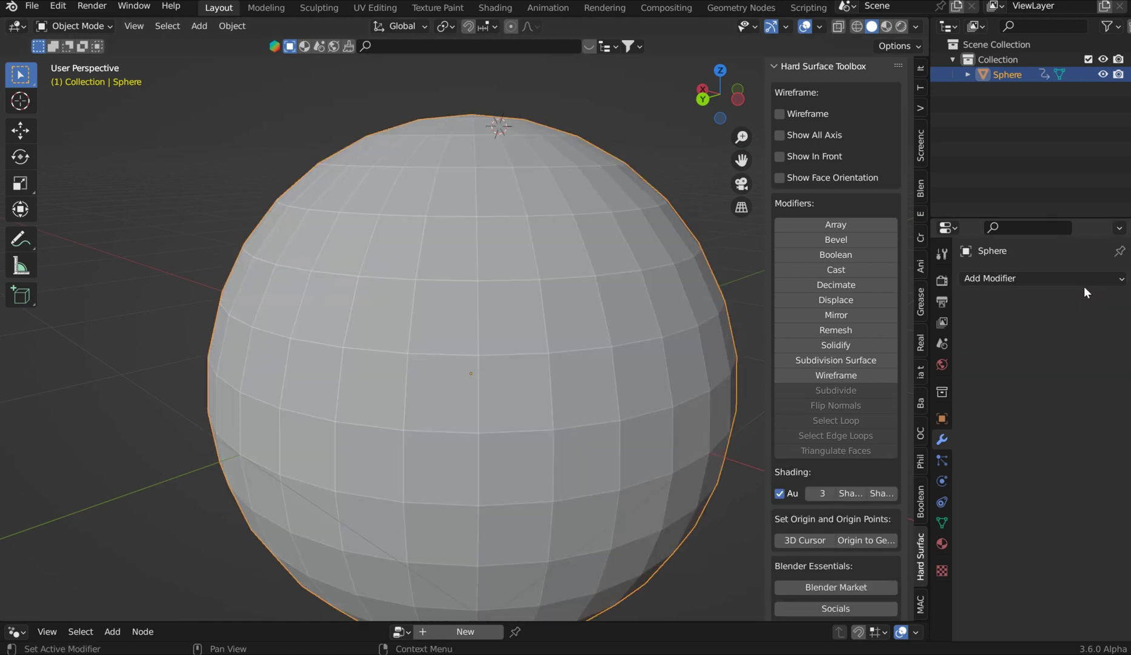
pyautogui.scroll(-2, 839, 182)
pyautogui.scroll(-2, 556, 260)
pyautogui.moveTo(556, 260); pyautogui.dragTo(569, 309, button='middle')
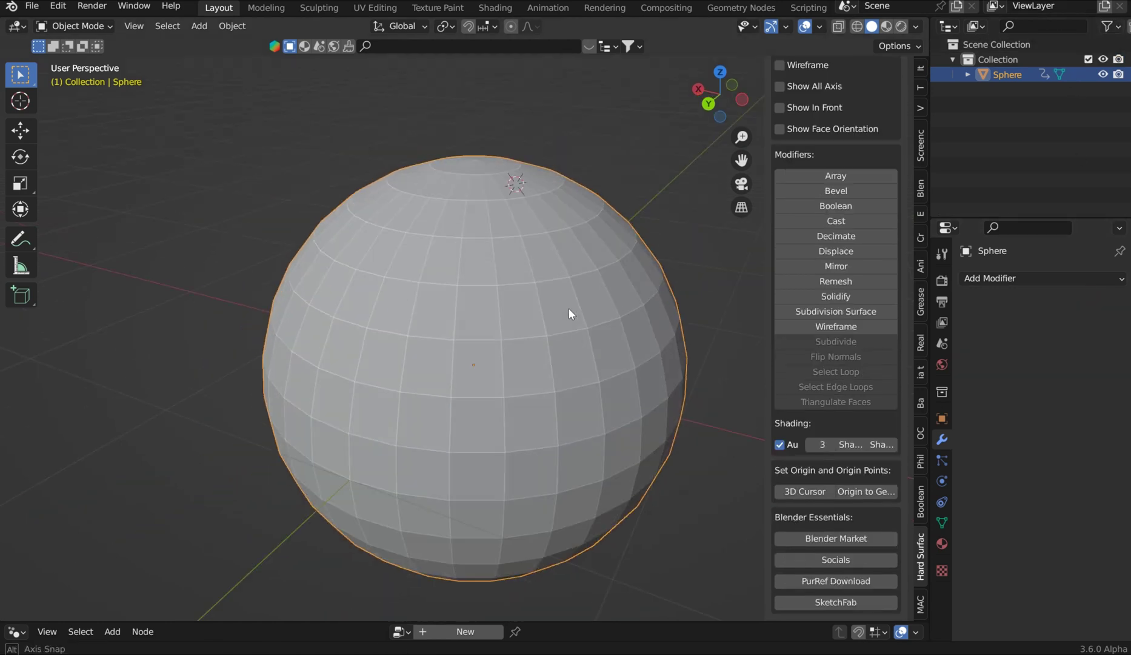
pyautogui.press('r')
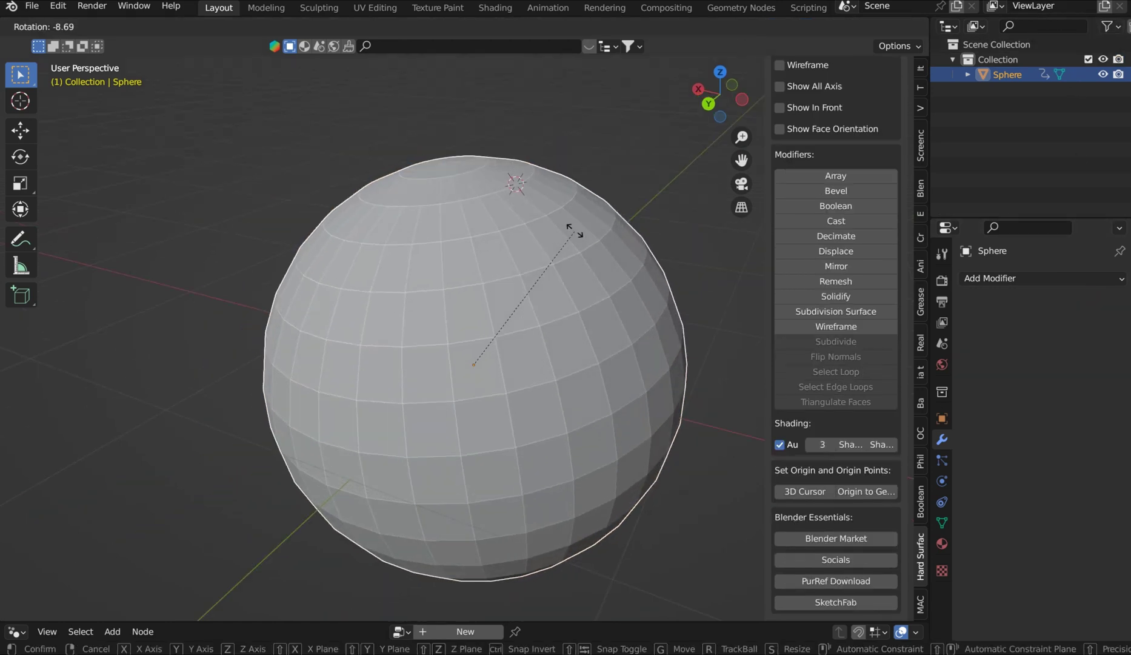
pyautogui.press('Escape')
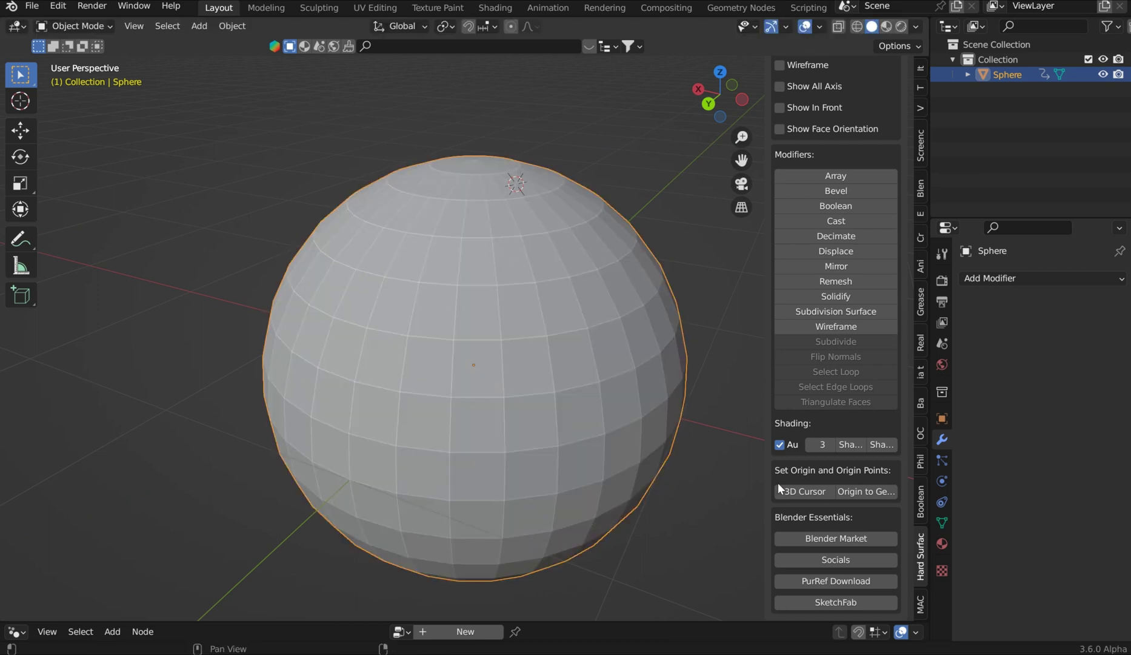
# Test rotating around an origin at a 3D cursor near the top, then restore Origin to Geometry
pyautogui.click(867, 492)
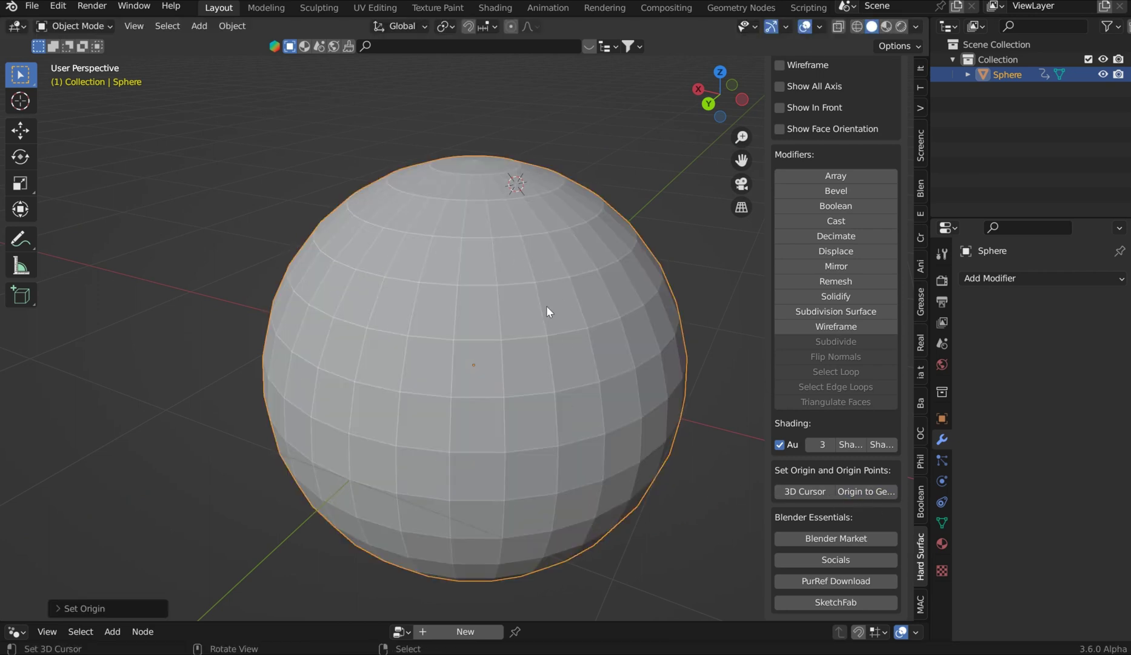
pyautogui.click(598, 210)
pyautogui.click(816, 492)
pyautogui.press('r')
pyautogui.press('Escape')
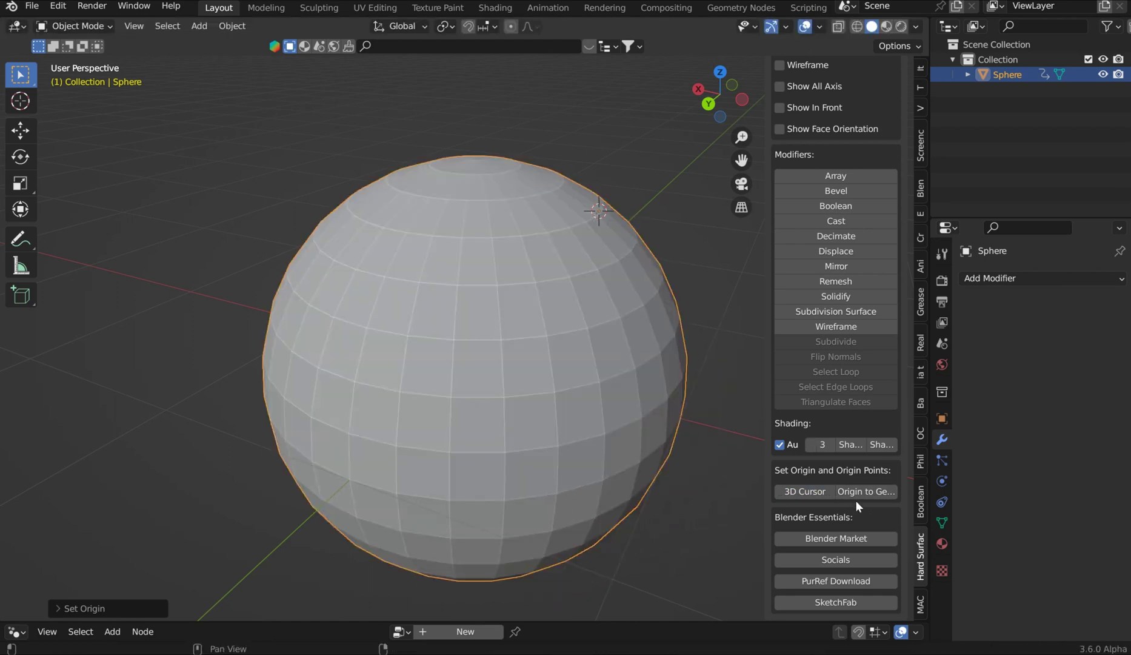
pyautogui.click(859, 496)
pyautogui.press('r')
pyautogui.press('r')
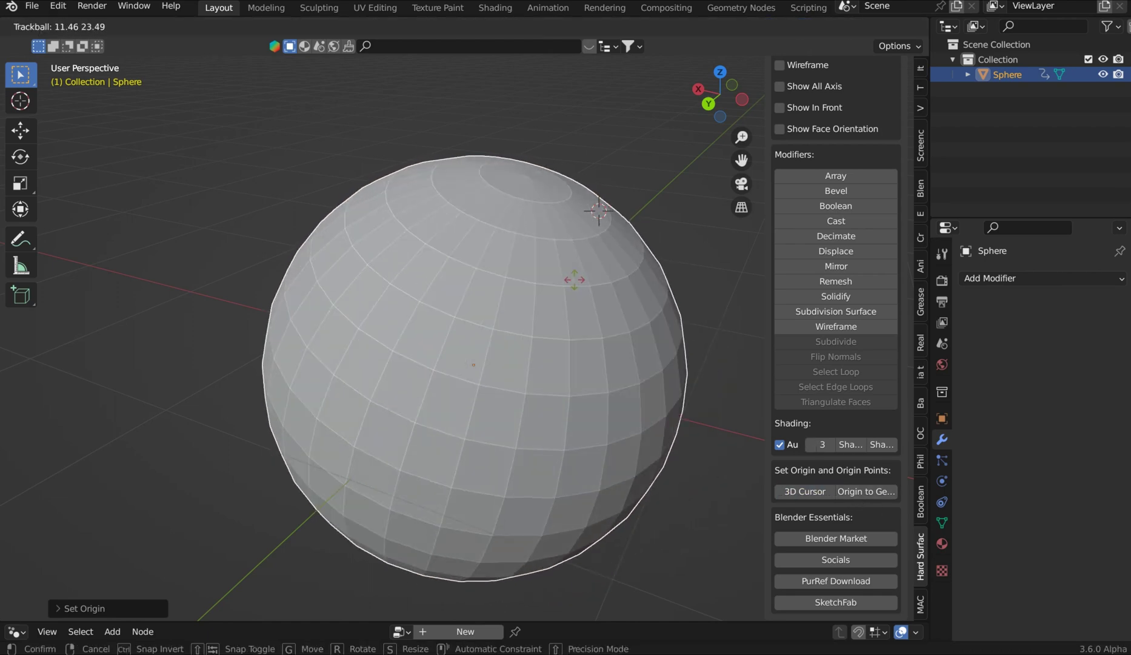
pyautogui.press('Escape')
pyautogui.moveTo(594, 149); pyautogui.dragTo(622, 184, button='middle')
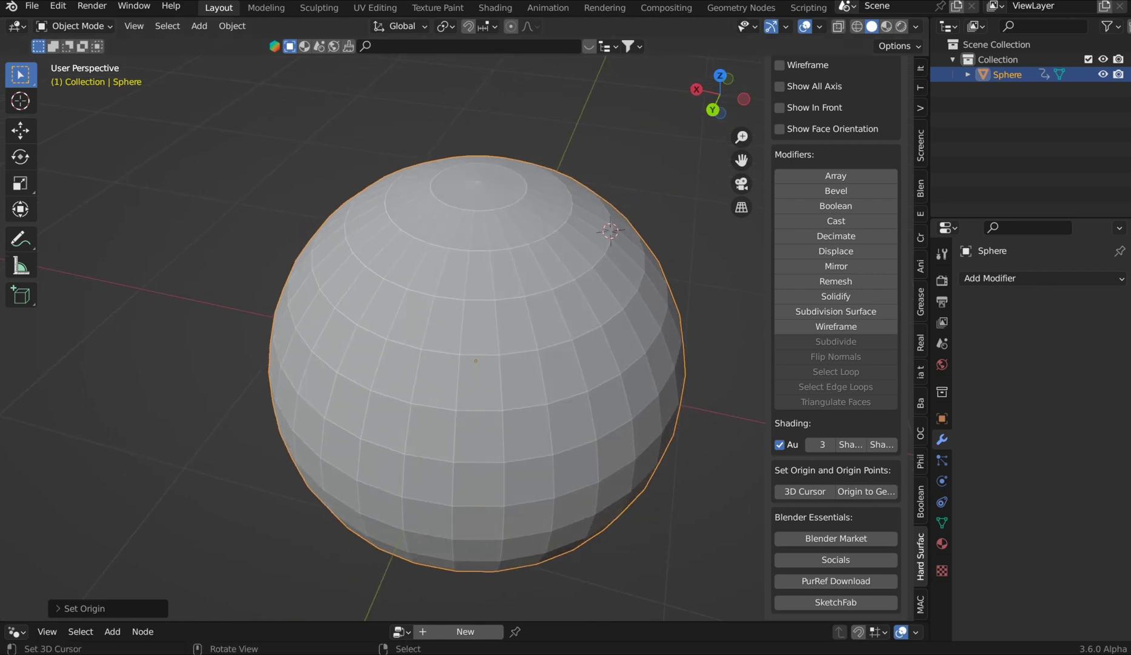
pyautogui.scroll(3, 497, 276)
# In Edit Mode, inset a face on the sphere's upper half
pyautogui.press('Tab')
pyautogui.click(578, 312)
pyautogui.click(516, 316)
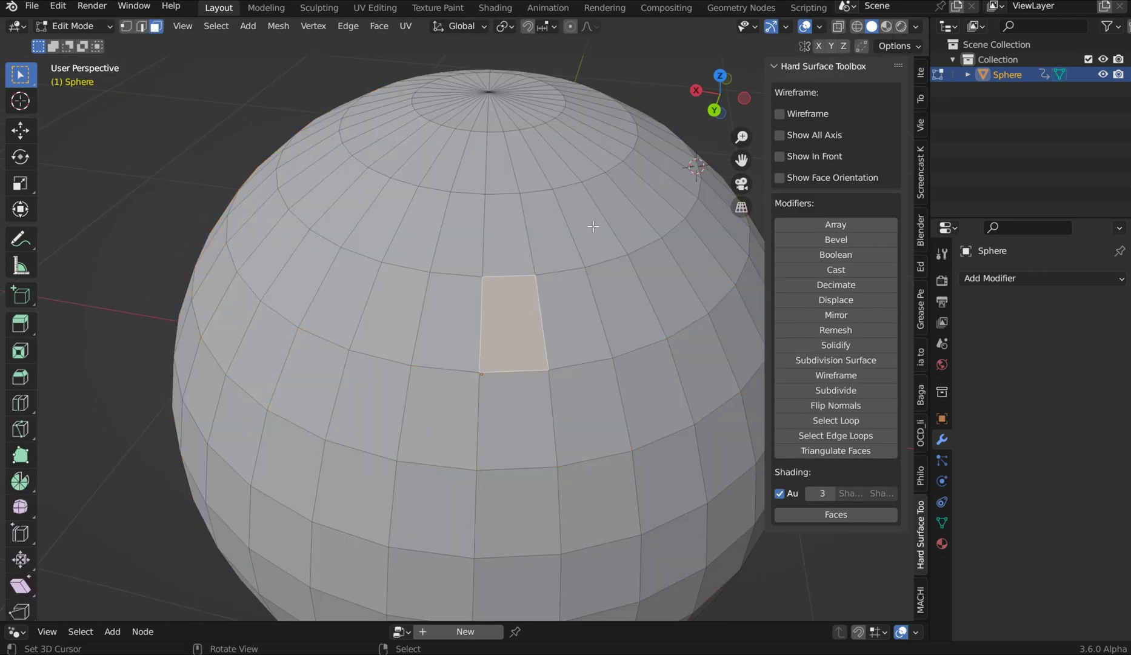
pyautogui.press('i')
pyautogui.click(579, 241)
pyautogui.scroll(1, 590, 259)
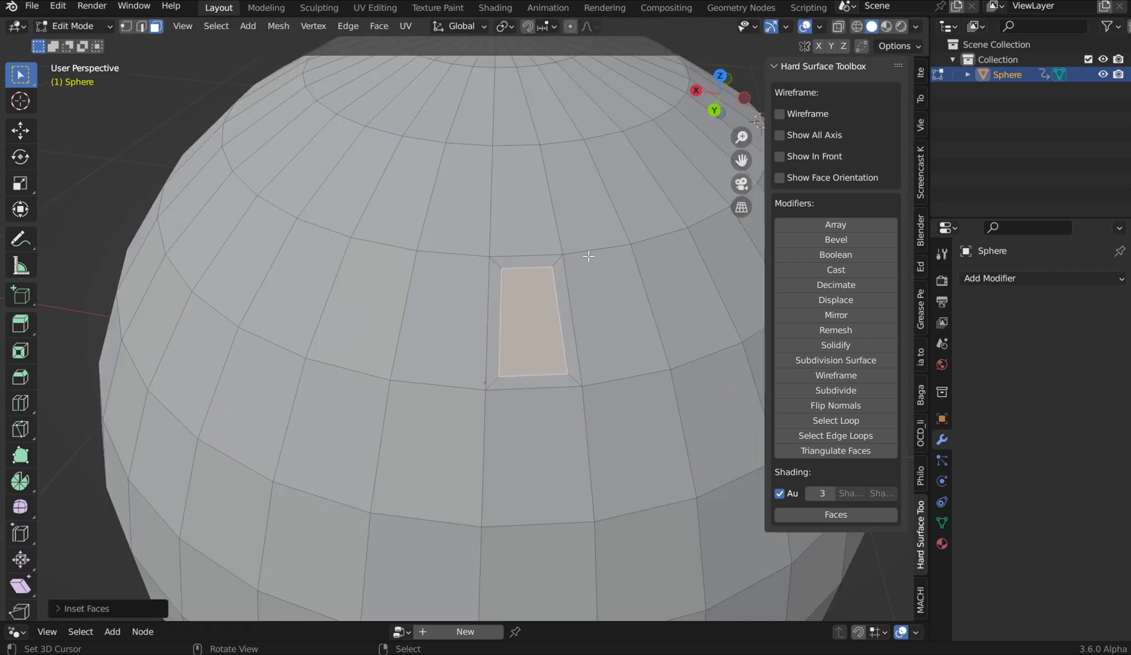
pyautogui.scroll(2, 592, 259)
pyautogui.moveTo(595, 260); pyautogui.dragTo(486, 242, button='middle')
# Subdivide the inset face twice, round it with LoopTools Circle, and scale it down
pyautogui.click(834, 389)
pyautogui.click(835, 389)
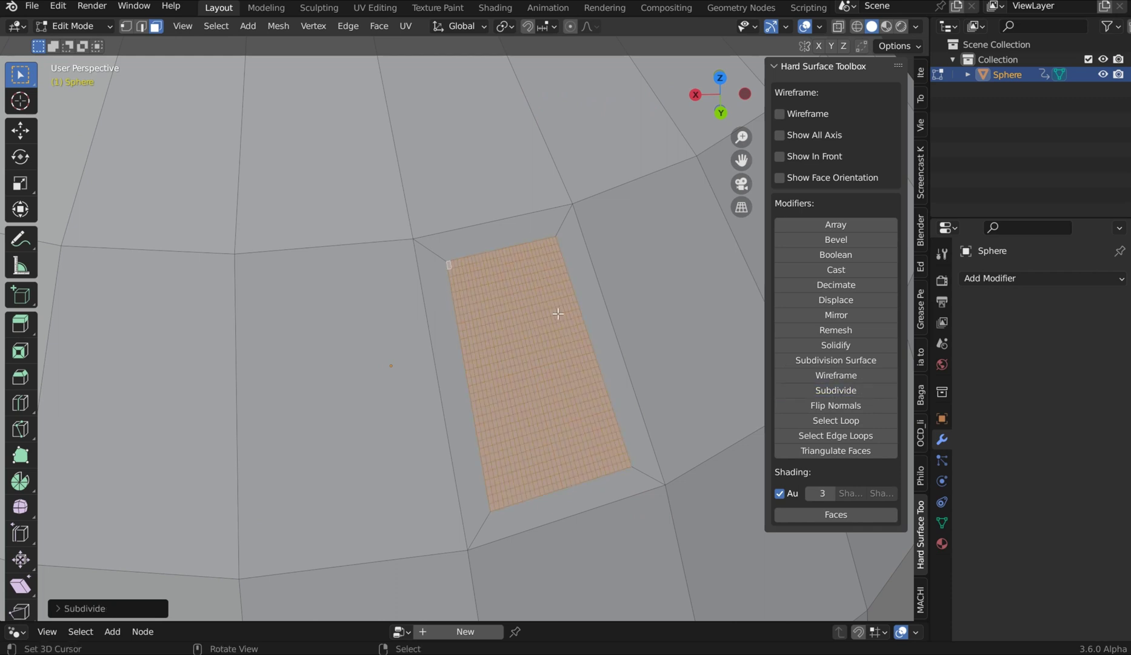
pyautogui.rightClick(530, 153)
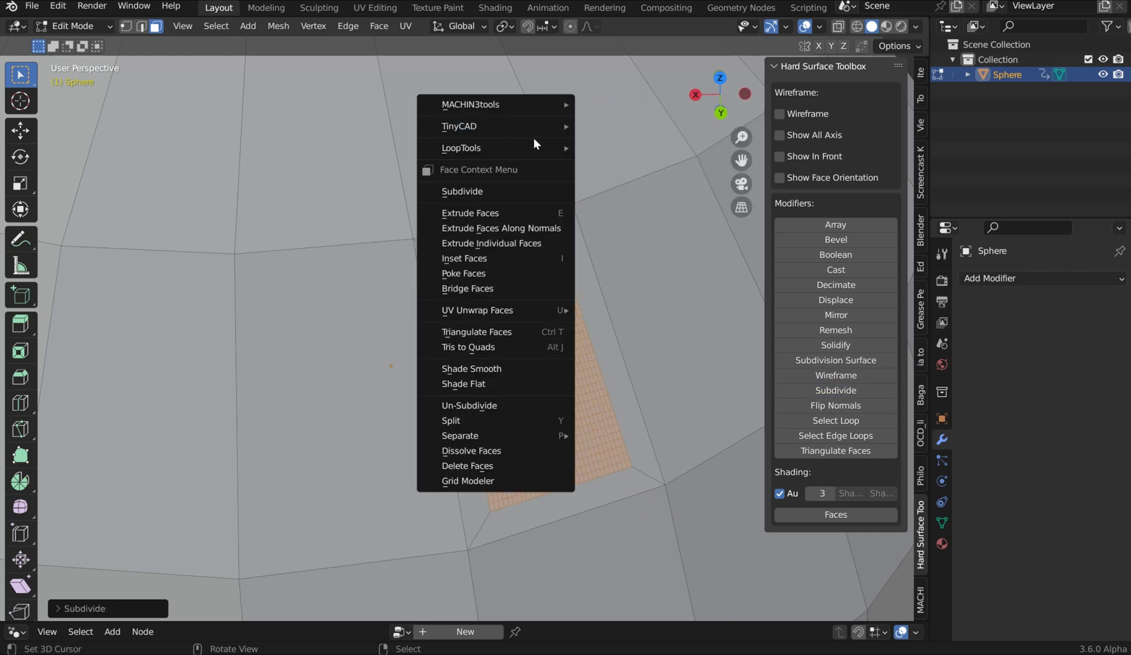
pyautogui.moveTo(567, 145)
pyautogui.click(632, 163)
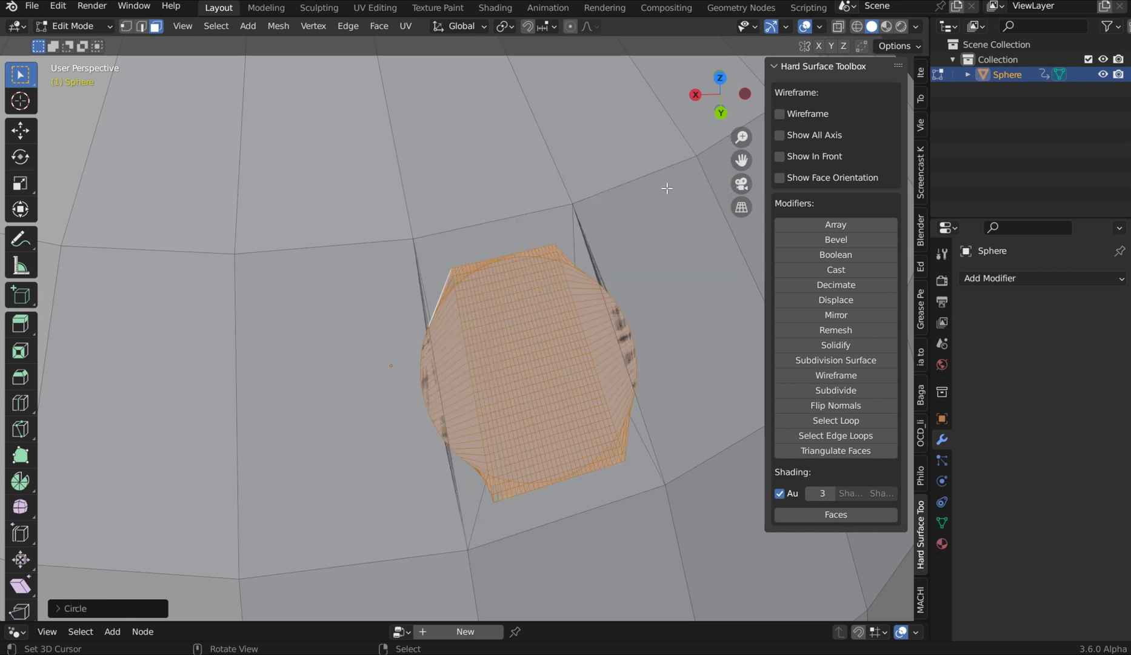
pyautogui.press('s')
pyautogui.click(625, 254)
# Extrude the circle inward into a recess and add a loop cut around its wall
pyautogui.press('e')
pyautogui.click(604, 278)
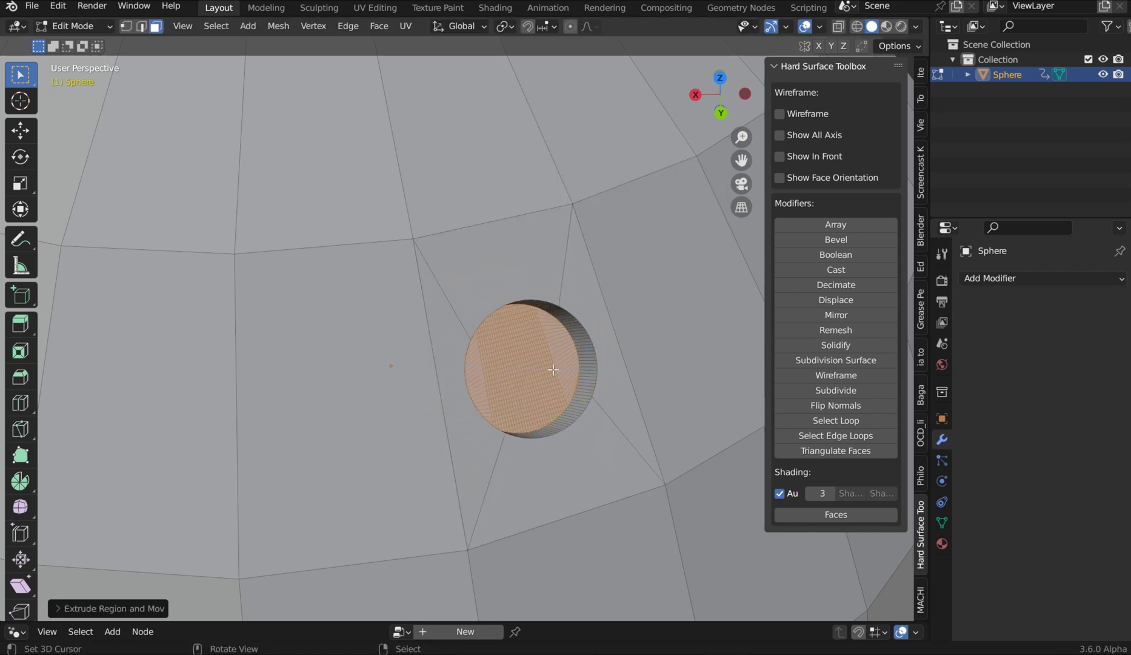
pyautogui.hotkey('alt', 'a')
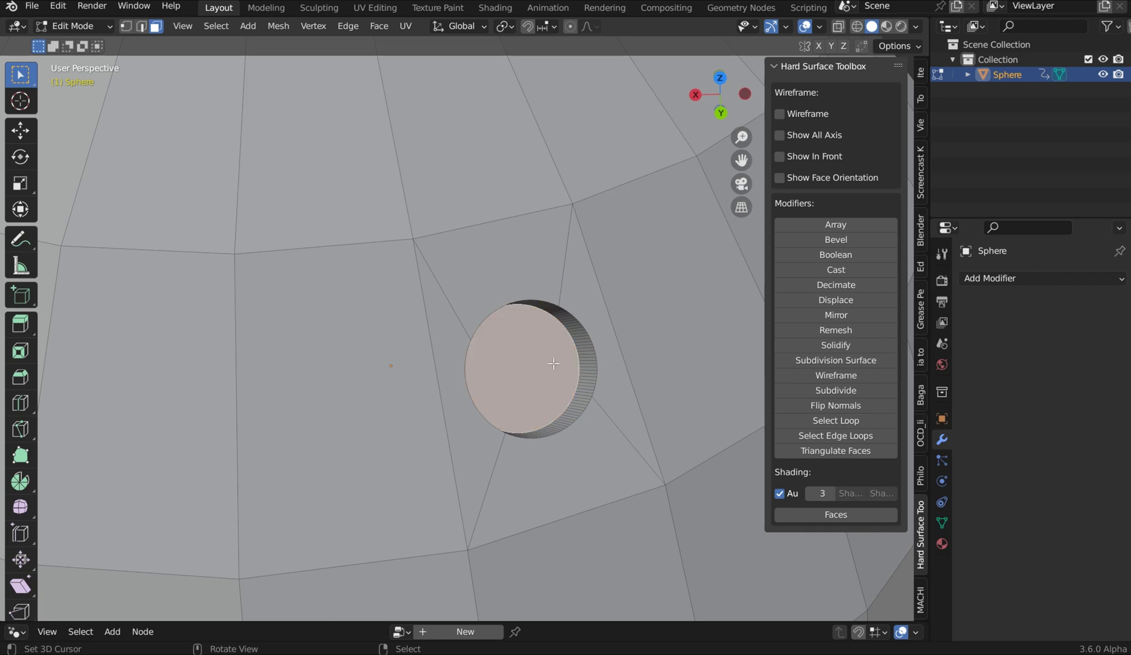
pyautogui.hotkey('ctrl', 'r')
pyautogui.scroll(3, 580, 345)
pyautogui.click(580, 345)
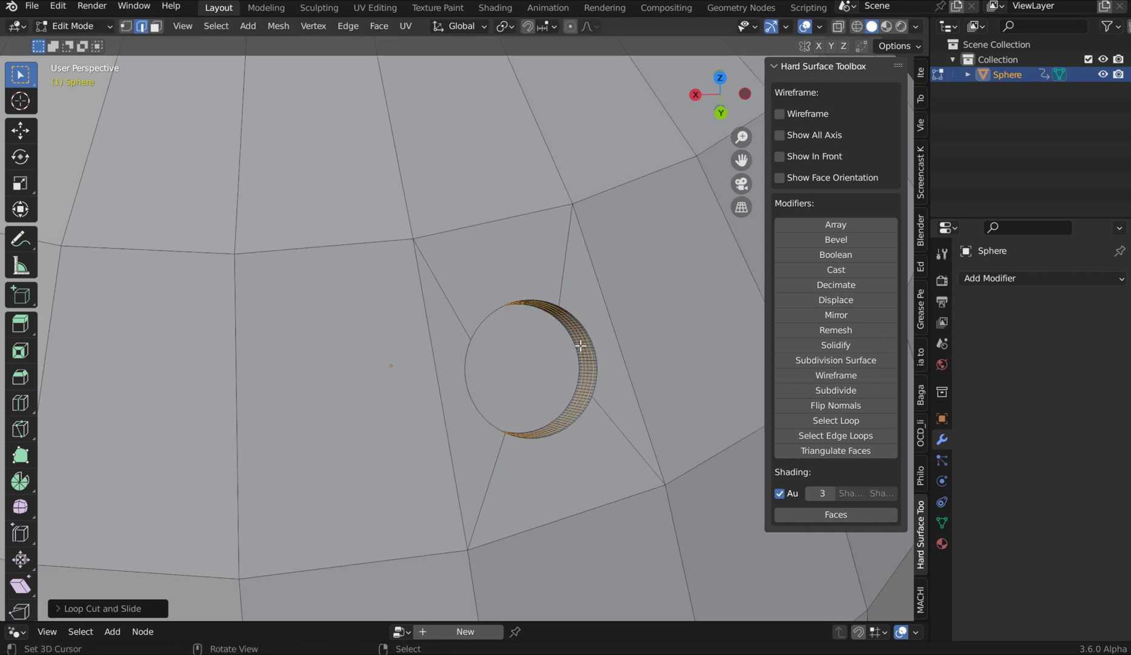
pyautogui.press('Tab')
# Enter Edit Mode, try a quick bevel on a rim edge, then expand it to edge loops
pyautogui.moveTo(573, 309); pyautogui.dragTo(547, 282, button='middle')
pyautogui.scroll(4, 679, 267)
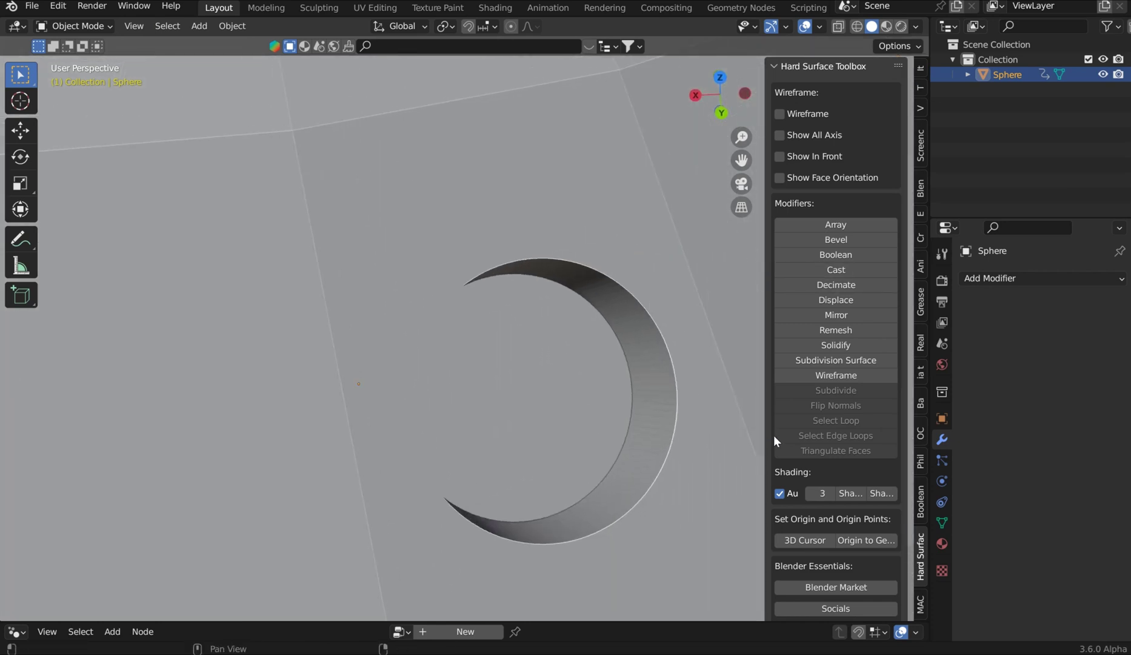
pyautogui.press('Tab')
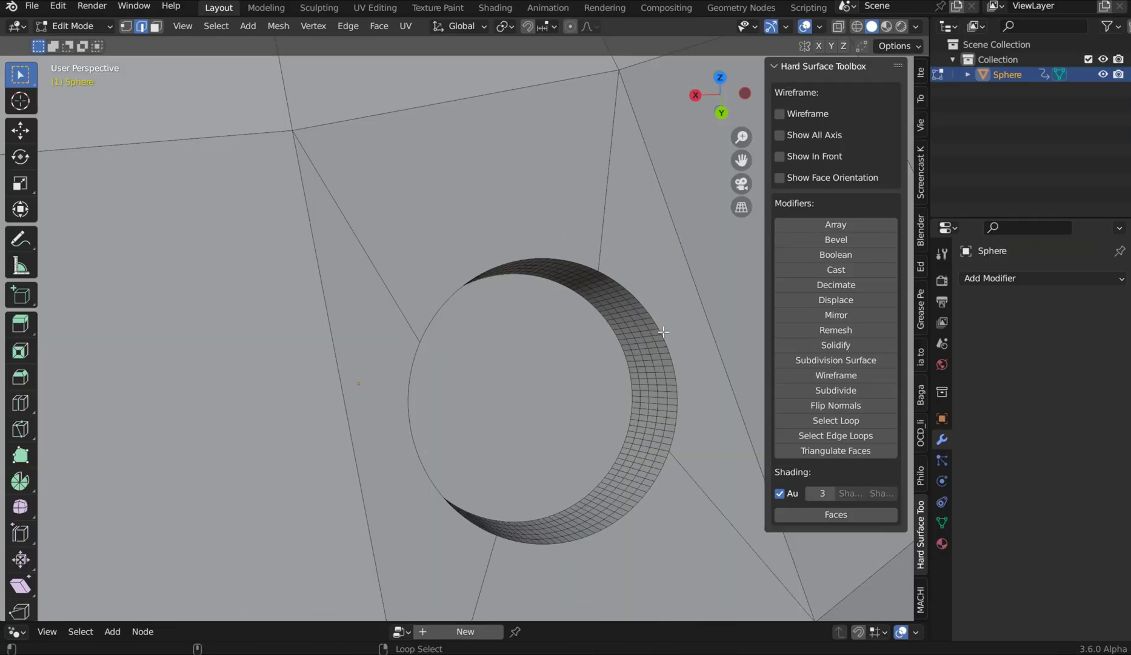
pyautogui.keyDown('alt'); pyautogui.click(664, 331); pyautogui.keyUp('alt')
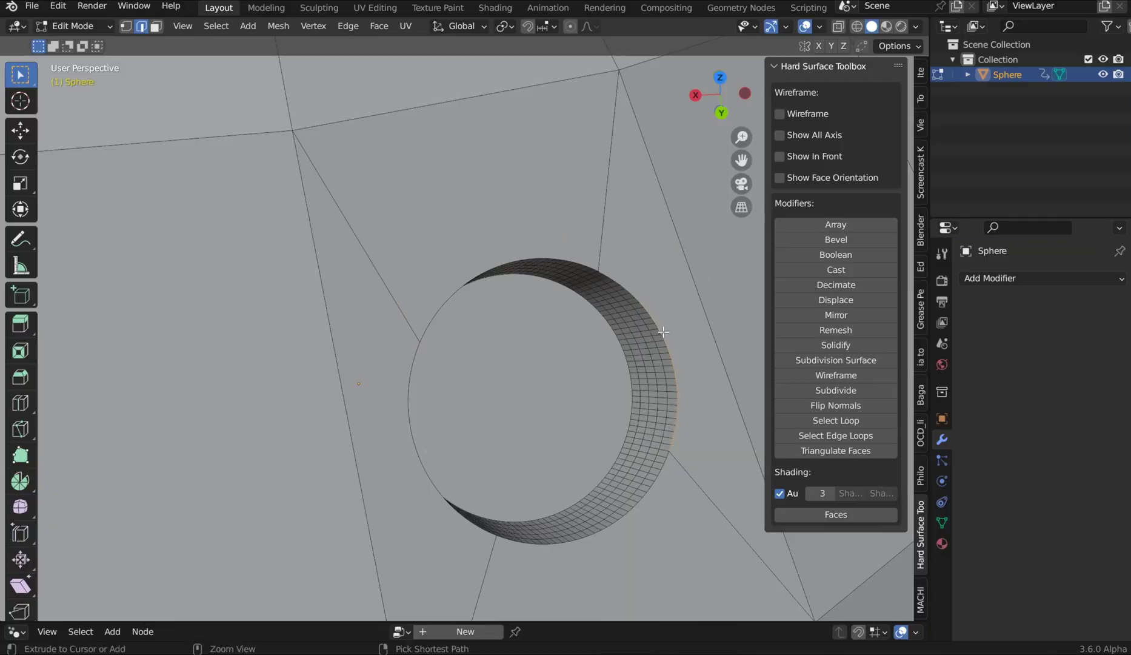
pyautogui.hotkey('ctrl', 'b')
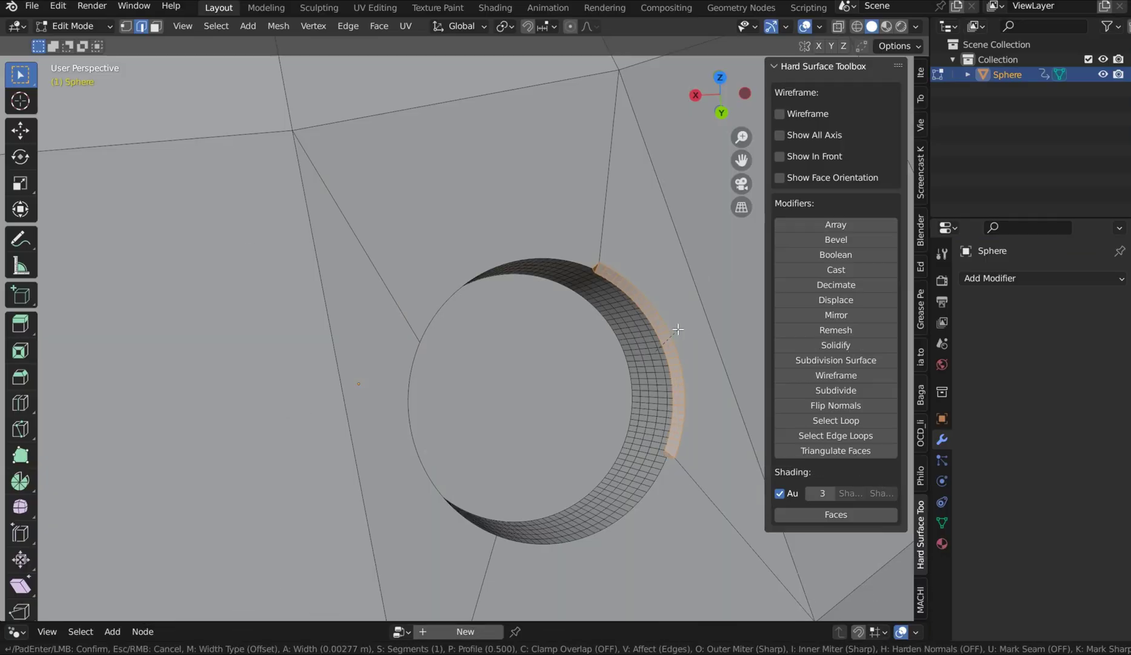
pyautogui.click(673, 300)
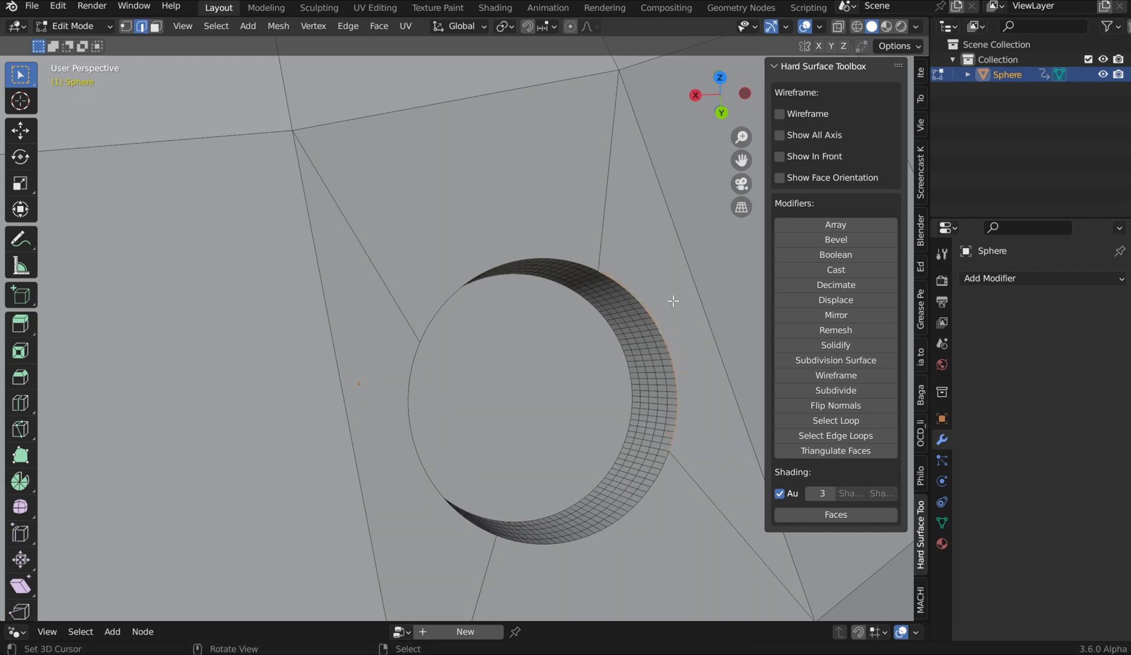
pyautogui.click(838, 433)
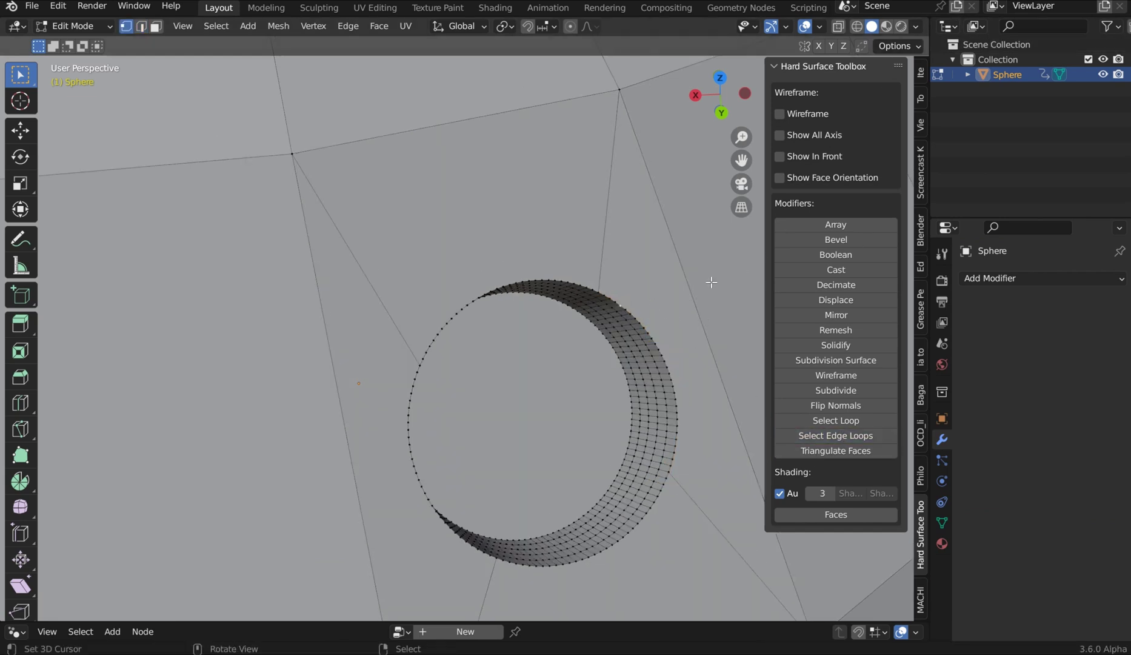
# Path-select vertices around the hole's outer rim and expand them to the full edge loop, cancelling a trial chamfer
pyautogui.moveTo(710, 280)
pyautogui.mouseDown(button='middle')
pyautogui.moveTo(703, 270)
pyautogui.moveTo(702, 279)
pyautogui.mouseUp(button='middle')
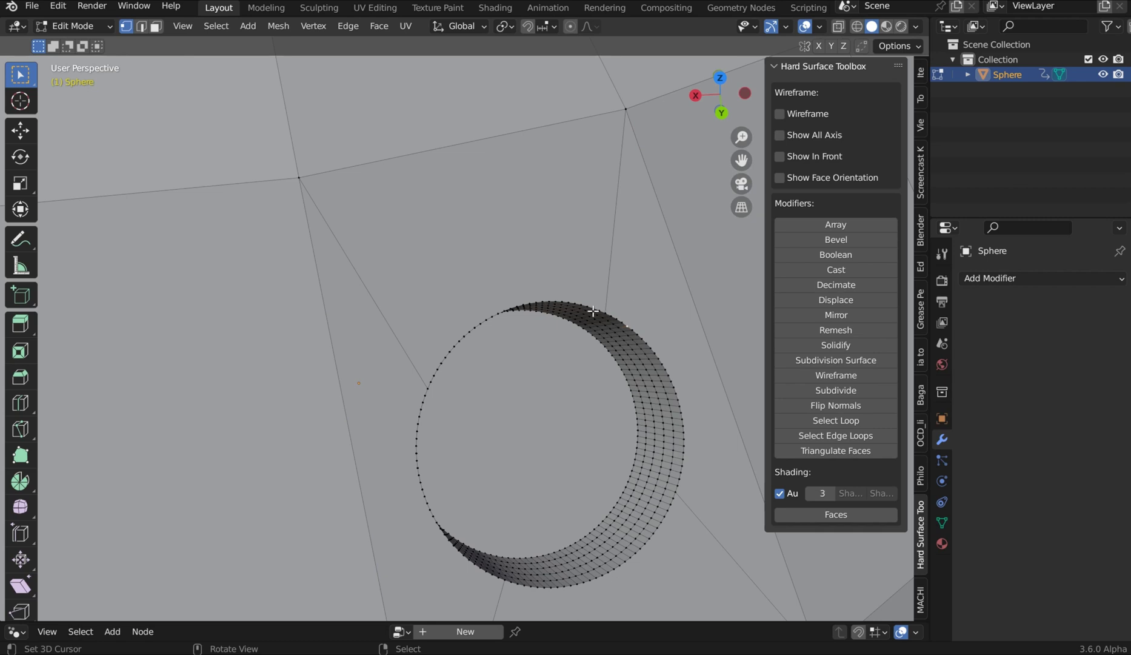
pyautogui.click(443, 357)
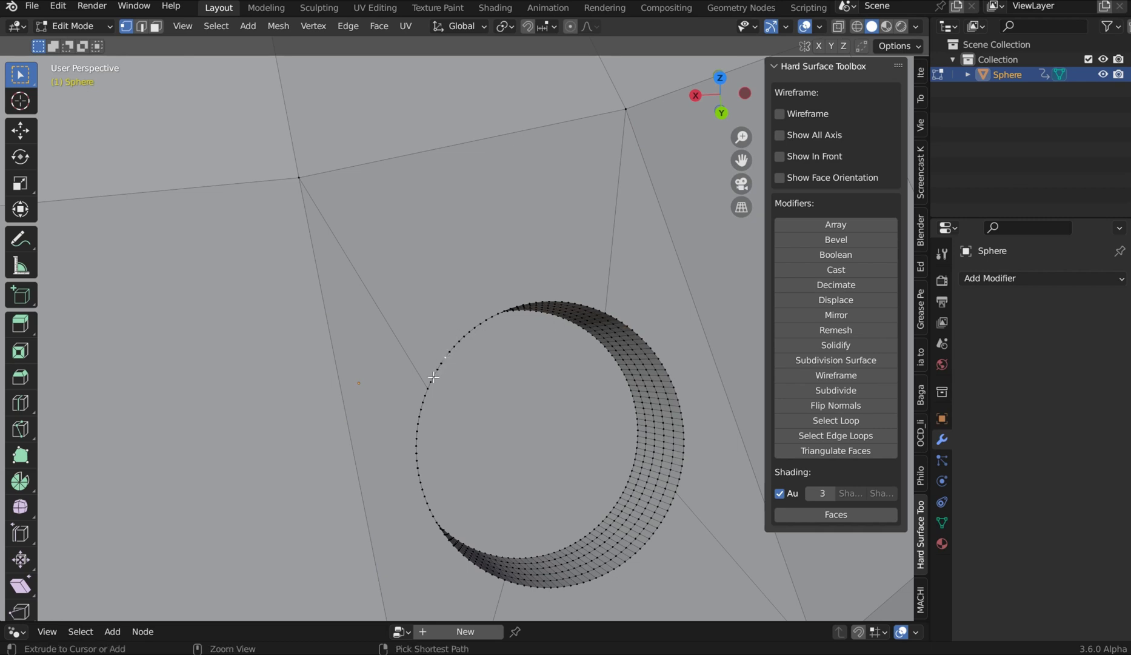
pyautogui.keyDown('ctrl'); pyautogui.click(433, 378); pyautogui.keyUp('ctrl')
pyautogui.keyDown('ctrl'); pyautogui.click(423, 405); pyautogui.keyUp('ctrl')
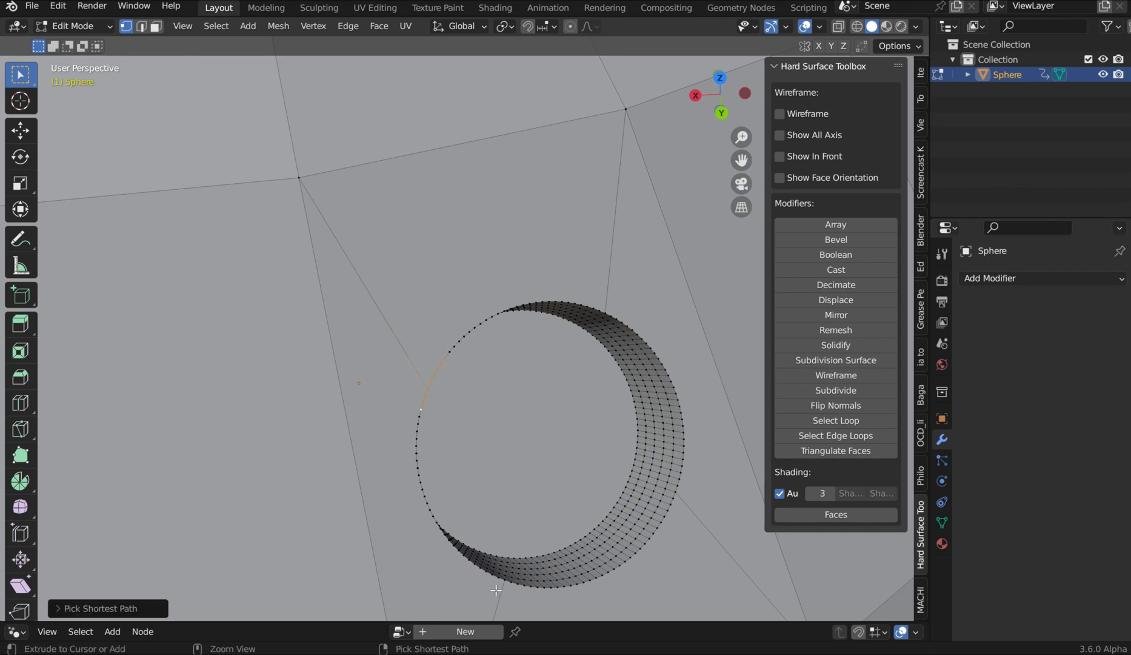
pyautogui.keyDown('ctrl'); pyautogui.click(530, 587); pyautogui.keyUp('ctrl')
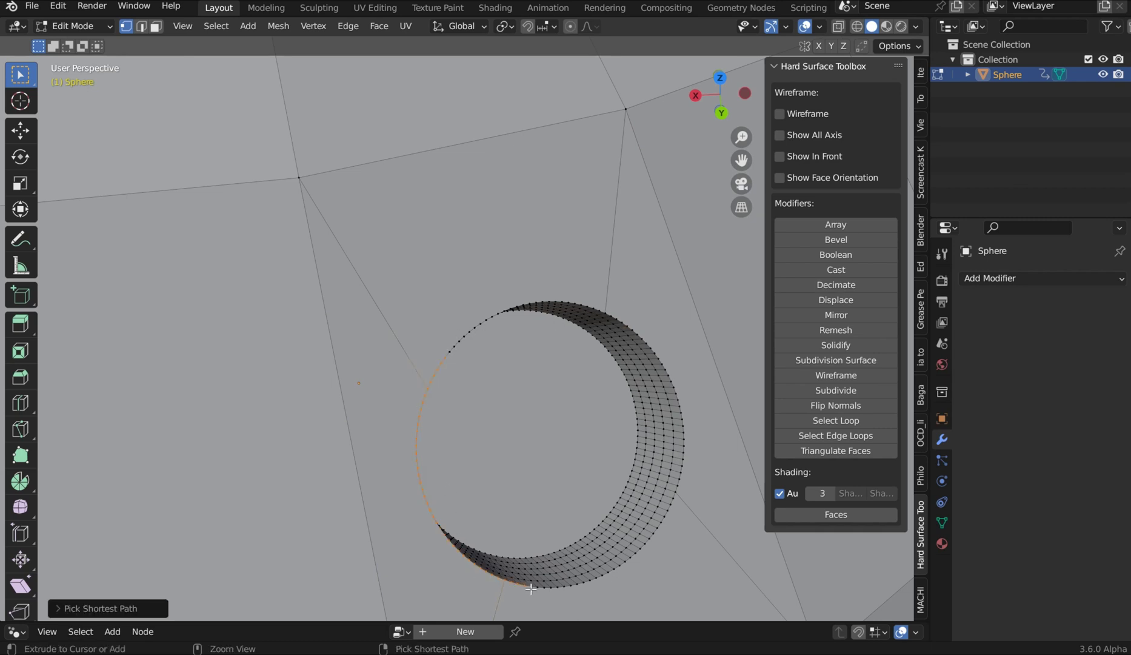
pyautogui.keyDown('ctrl'); pyautogui.click(607, 307); pyautogui.keyUp('ctrl')
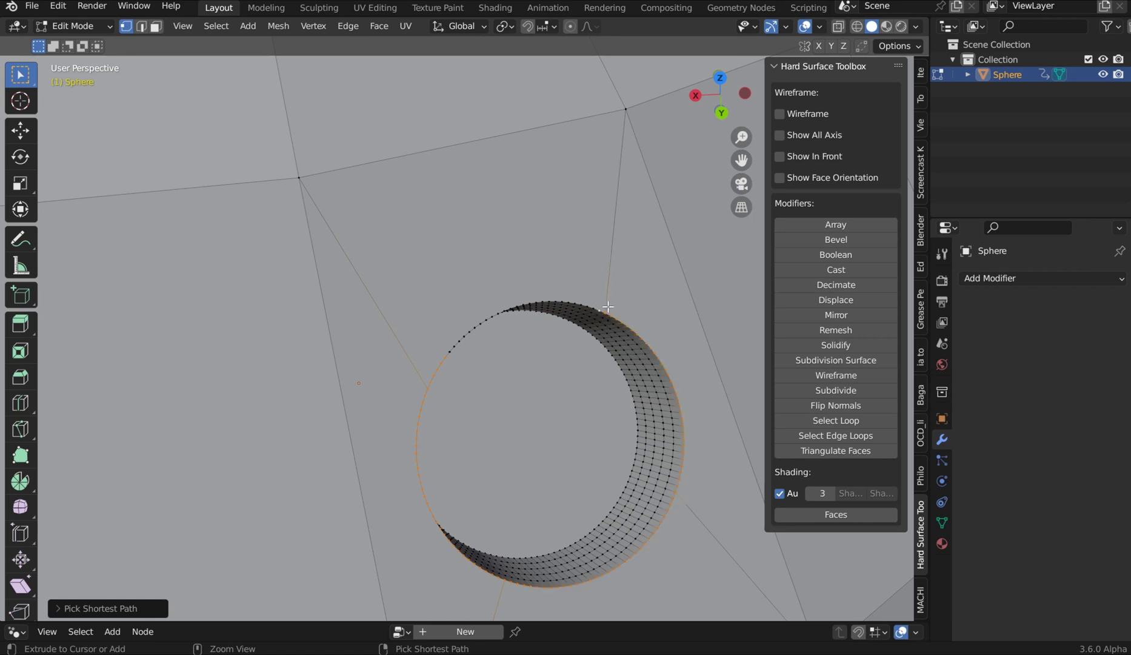
pyautogui.click(859, 433)
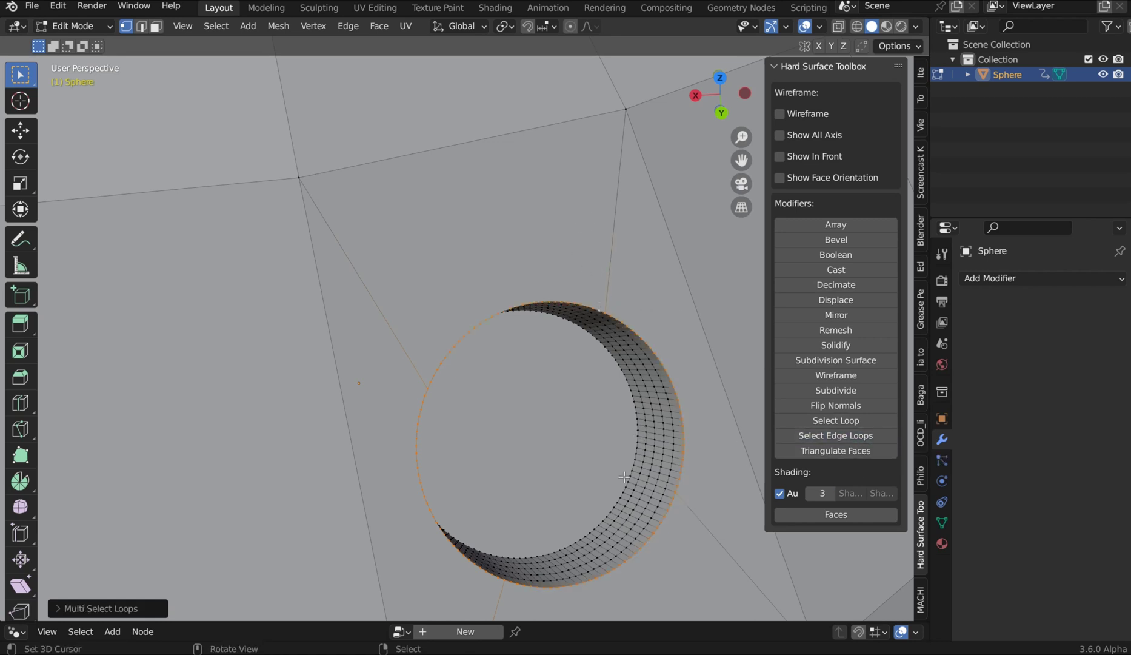
pyautogui.moveTo(584, 384); pyautogui.dragTo(595, 325, button='middle')
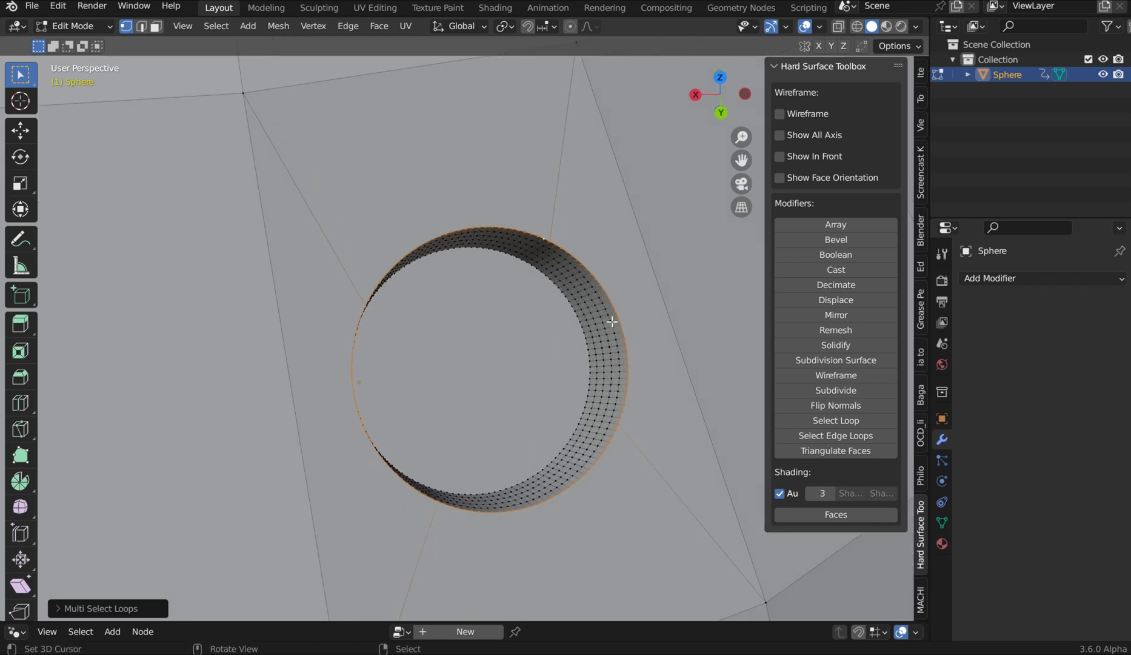
pyautogui.hotkey('ctrl', 'b')
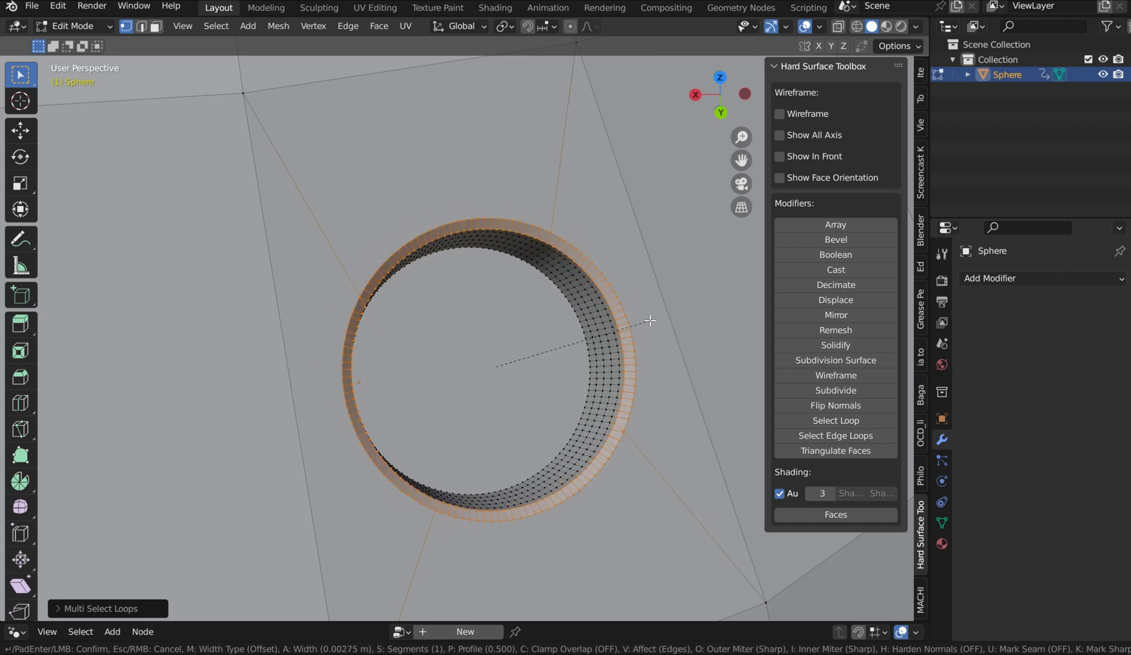
pyautogui.press('Escape')
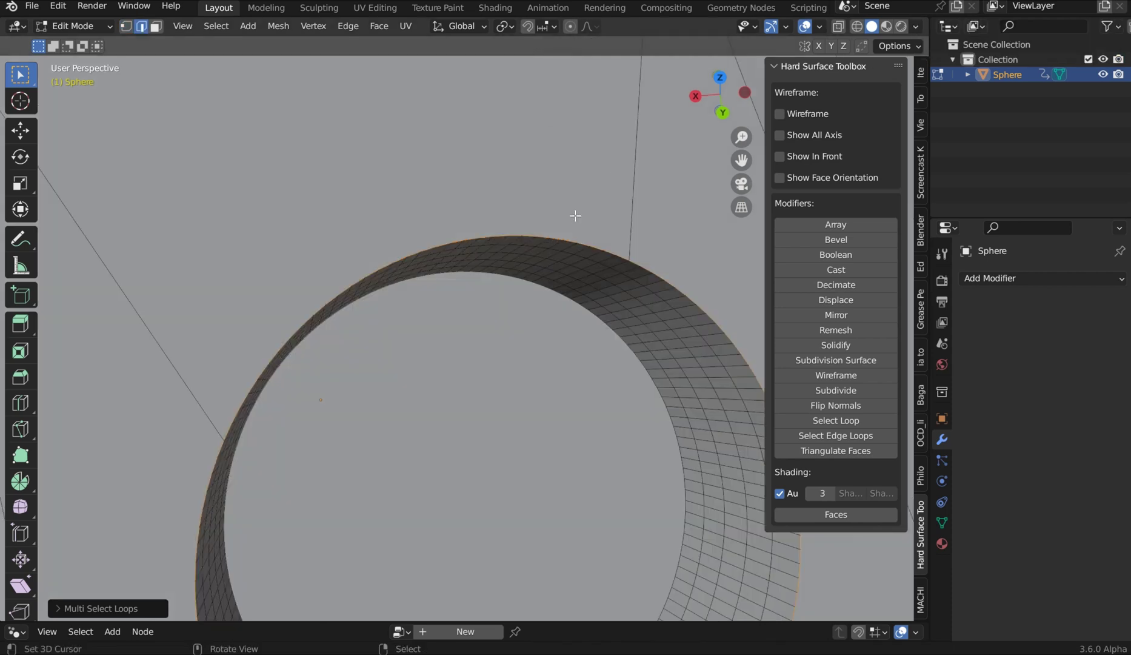
# Undo, select all edge loops around the hole's rim with Select Edge Loops, and start a Ctrl+B bevel
pyautogui.hotkey('ctrl', 'z')
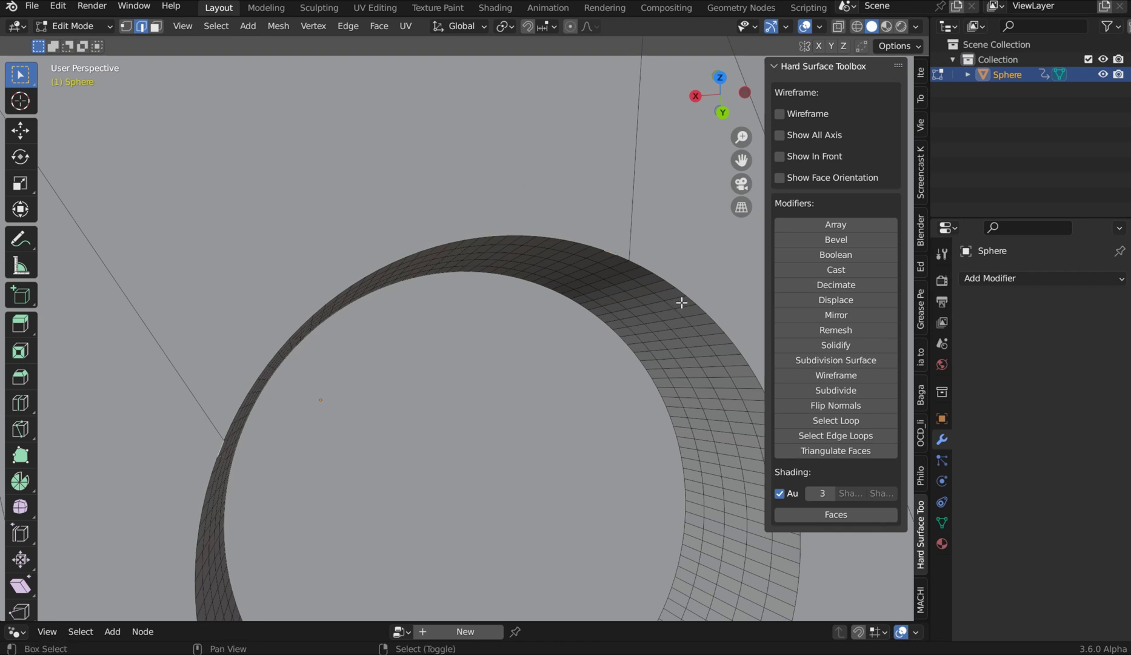
pyautogui.keyDown('shift'); pyautogui.moveTo(665, 400); pyautogui.dragTo(657, 367, button='middle'); pyautogui.keyUp('shift')
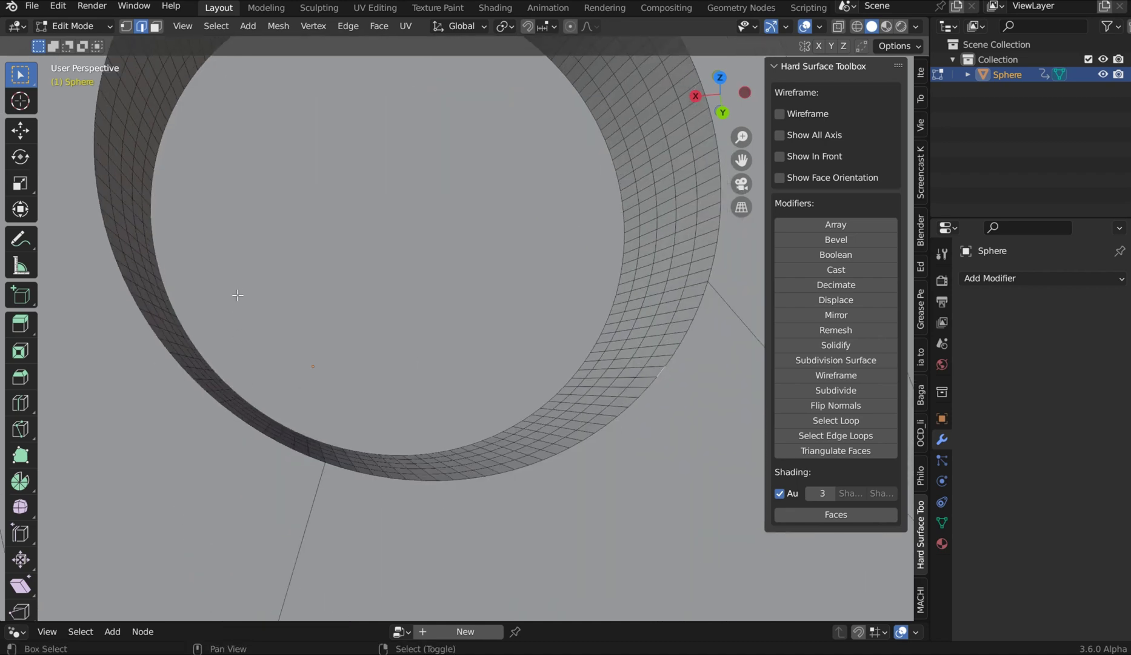
pyautogui.keyDown('shift'); pyautogui.moveTo(240, 300); pyautogui.dragTo(263, 323, button='middle'); pyautogui.keyUp('shift')
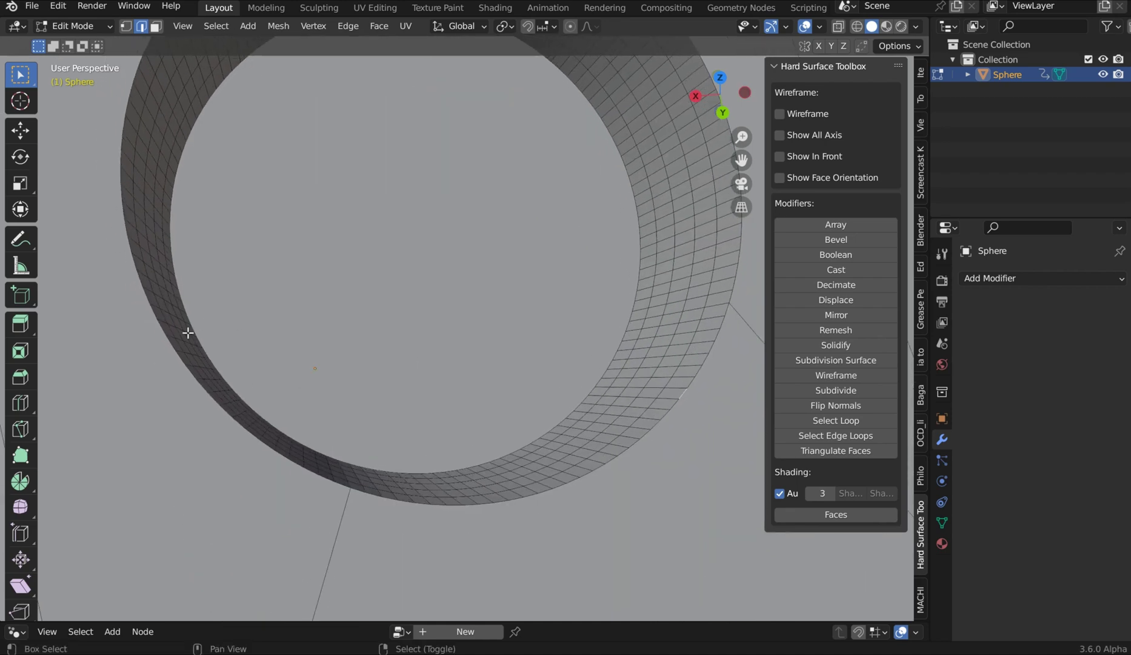
pyautogui.click(836, 434)
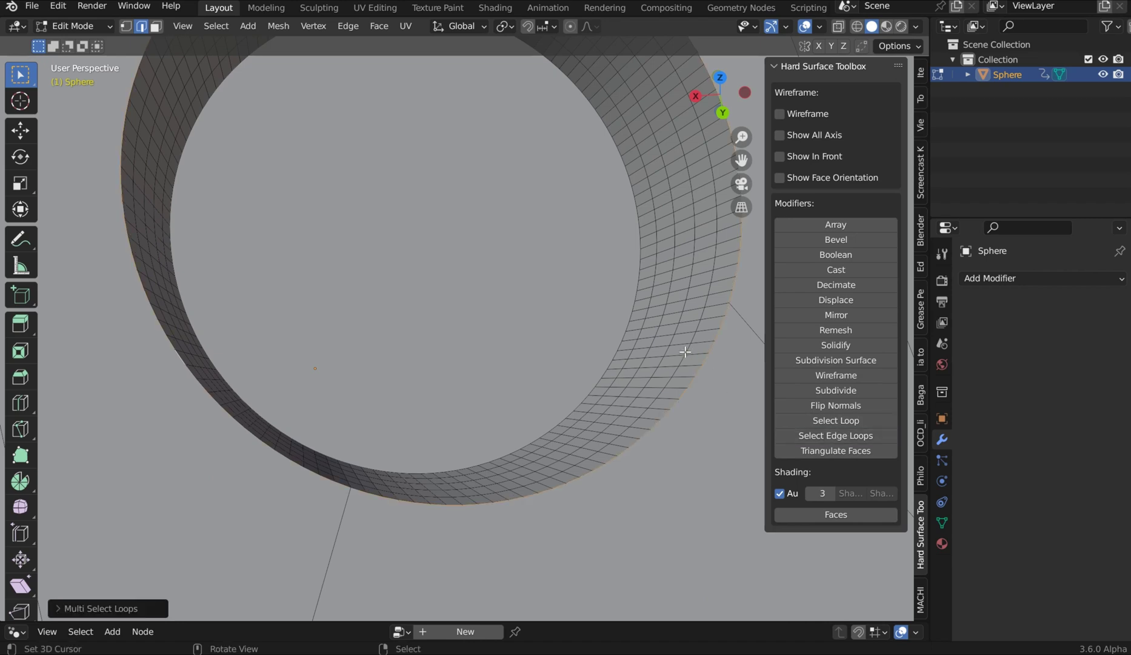
pyautogui.moveTo(557, 308); pyautogui.dragTo(554, 331, button='middle')
pyautogui.moveTo(556, 383); pyautogui.dragTo(546, 346, button='middle')
pyautogui.scroll(-5, 545, 346)
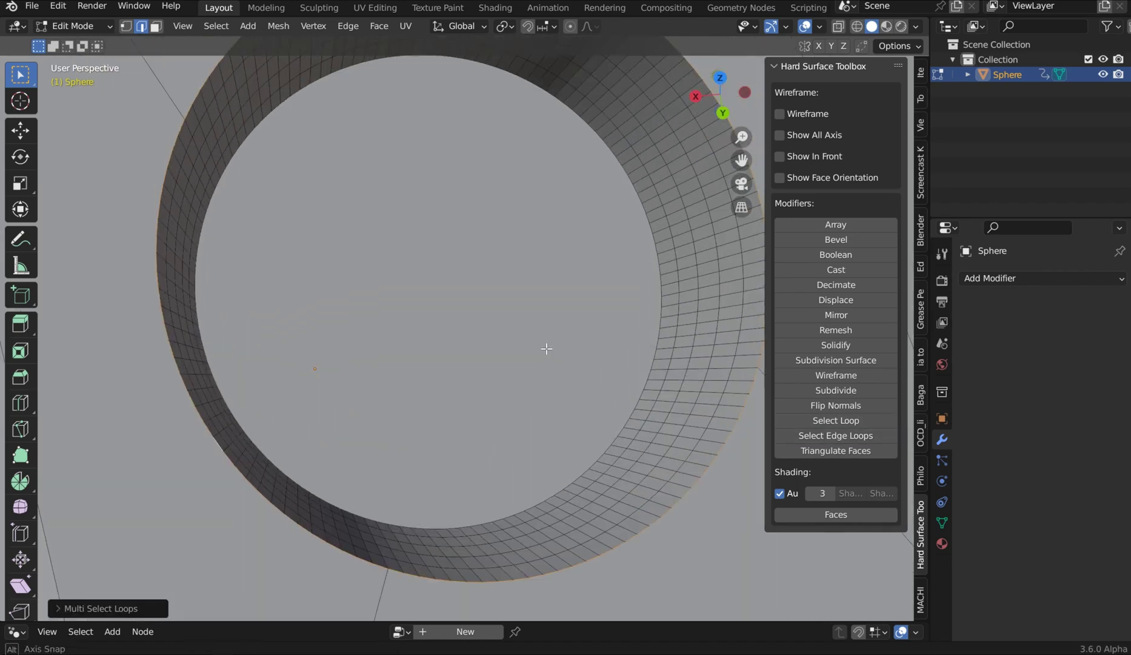
pyautogui.scroll(-2, 544, 344)
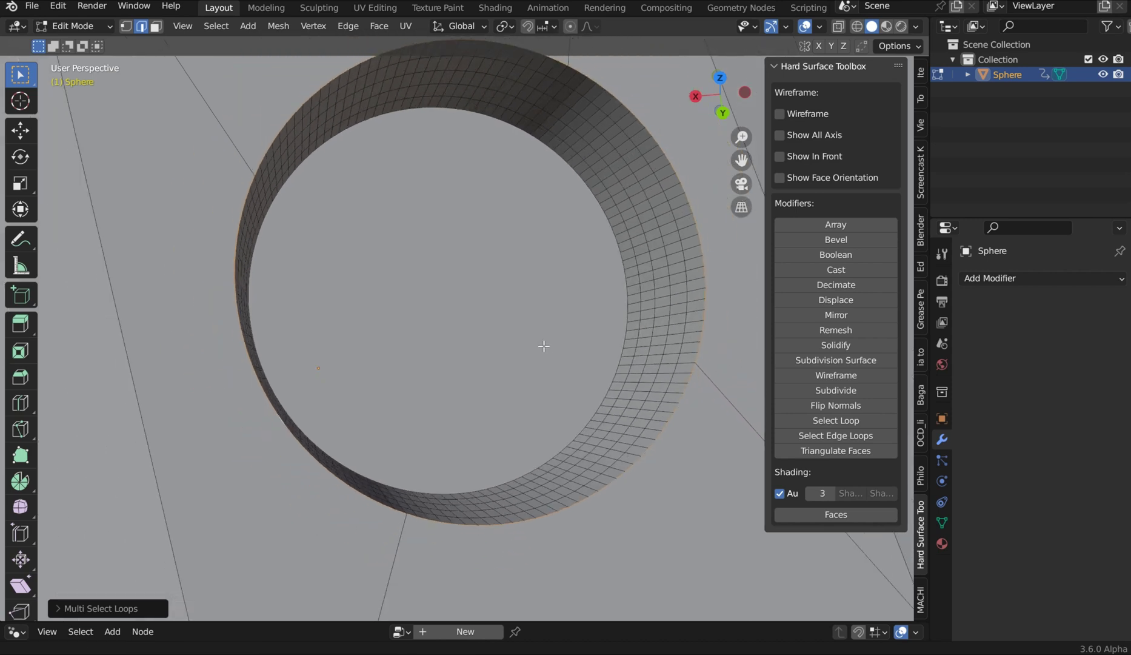
pyautogui.keyDown('shift'); pyautogui.moveTo(544, 291); pyautogui.dragTo(533, 346, button='middle'); pyautogui.keyUp('shift')
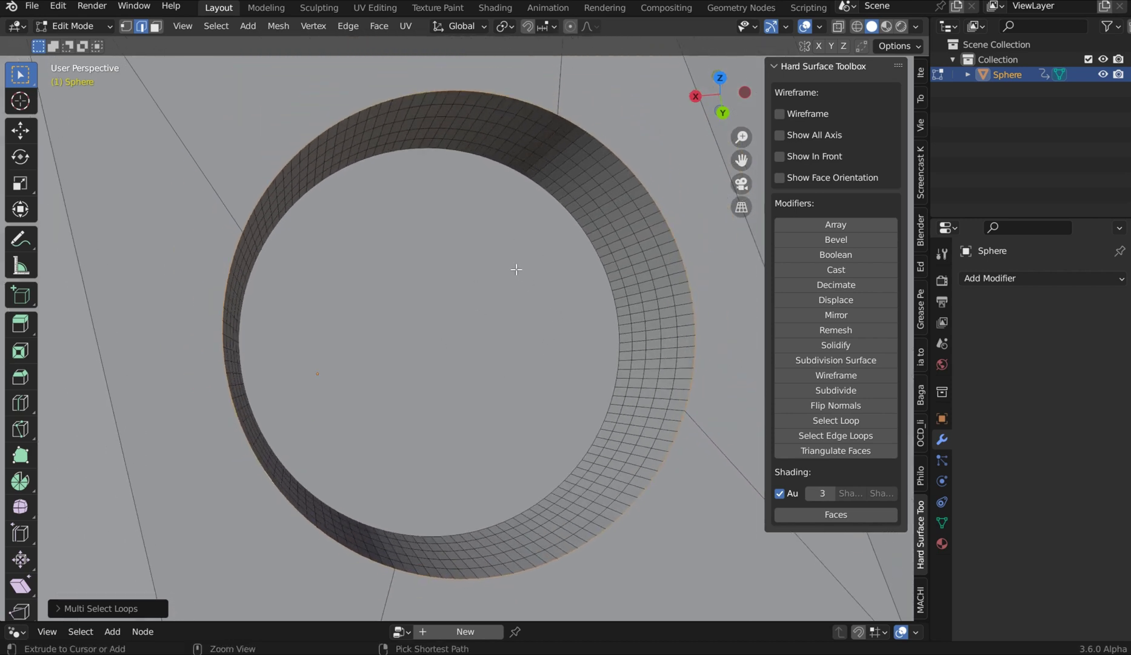
pyautogui.hotkey('ctrl', 'b')
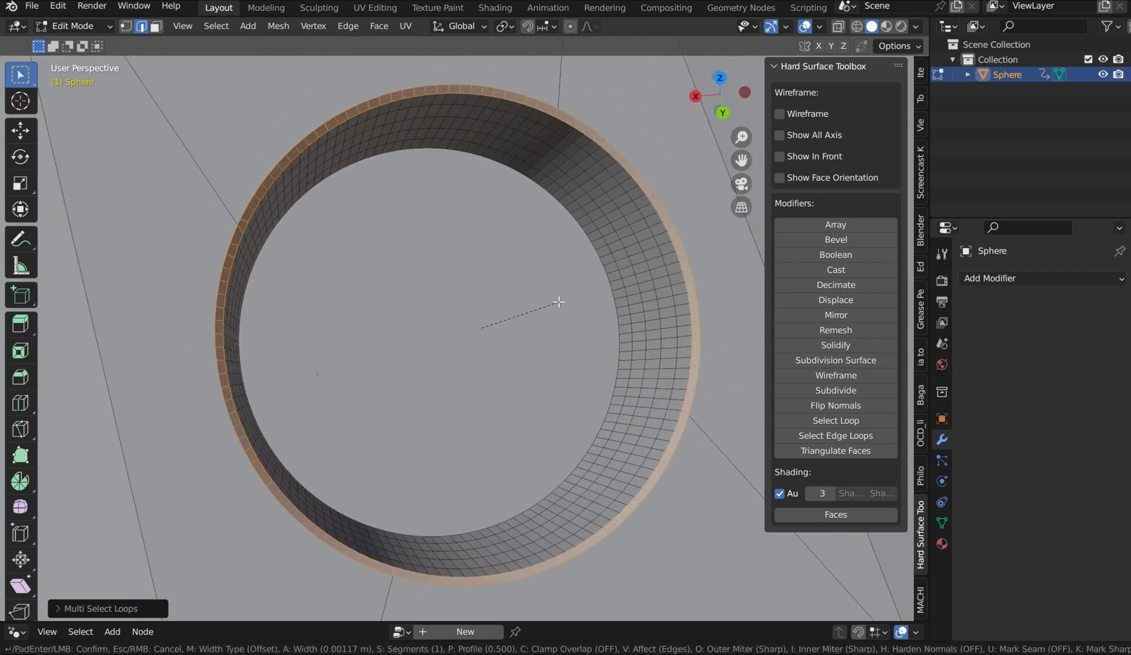
pyautogui.click(558, 301)
pyautogui.press('Tab')
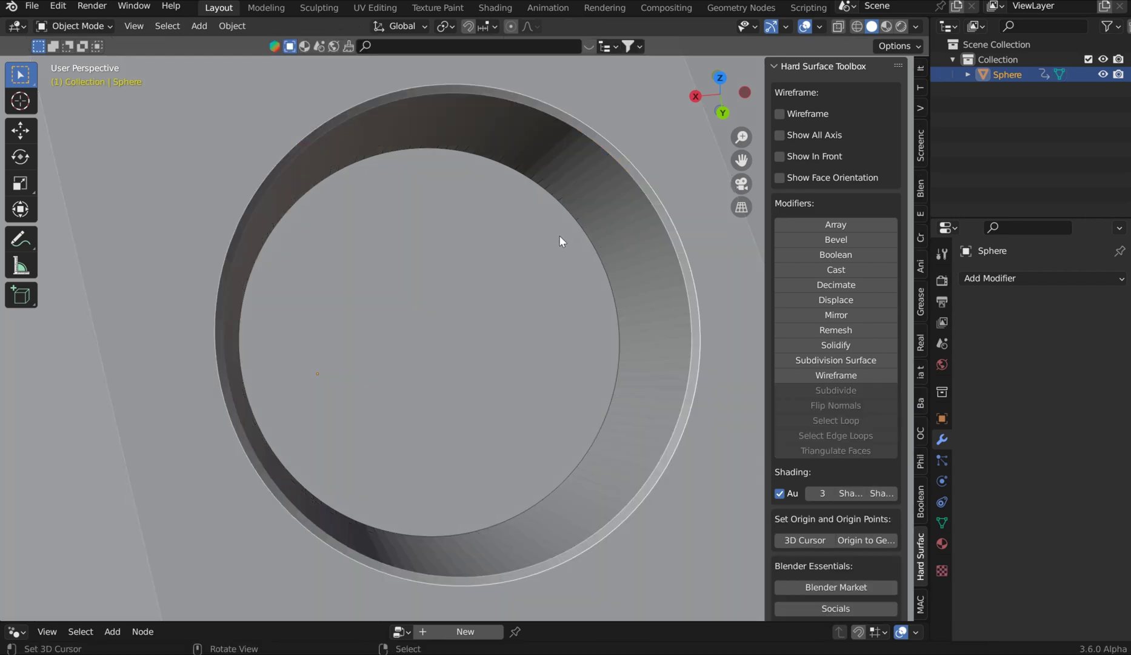
pyautogui.moveTo(449, 259)
pyautogui.mouseDown(button='middle')
pyautogui.moveTo(439, 258)
pyautogui.moveTo(451, 261)
pyautogui.mouseUp(button='middle')
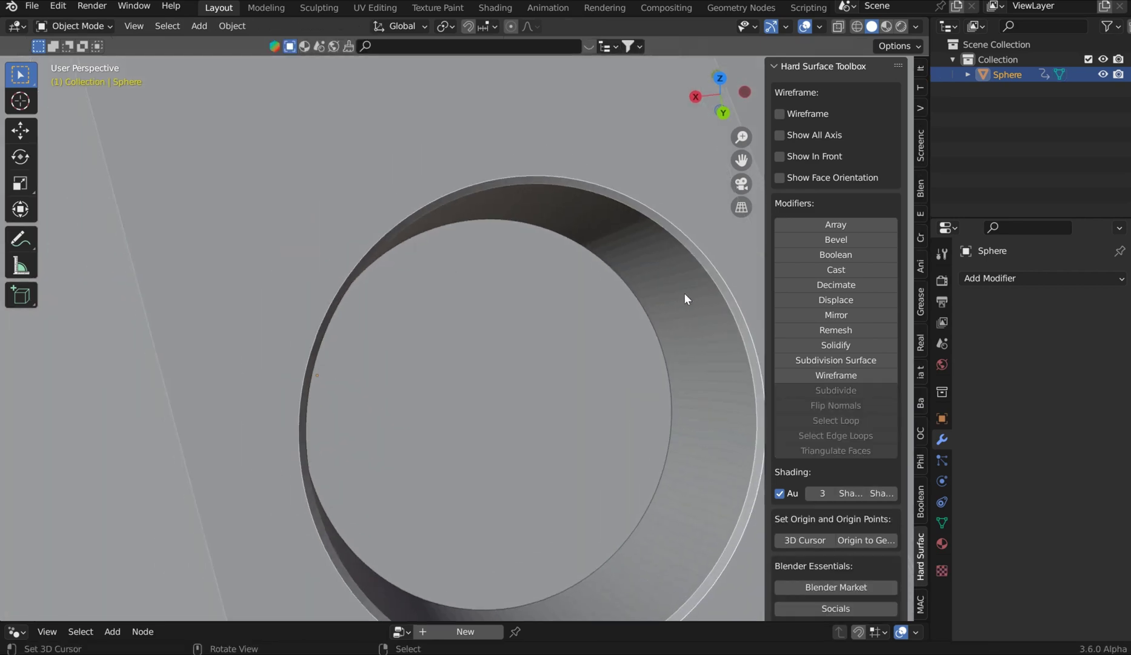
pyautogui.moveTo(663, 308); pyautogui.dragTo(507, 258, button='middle')
pyautogui.scroll(-5, 637, 282)
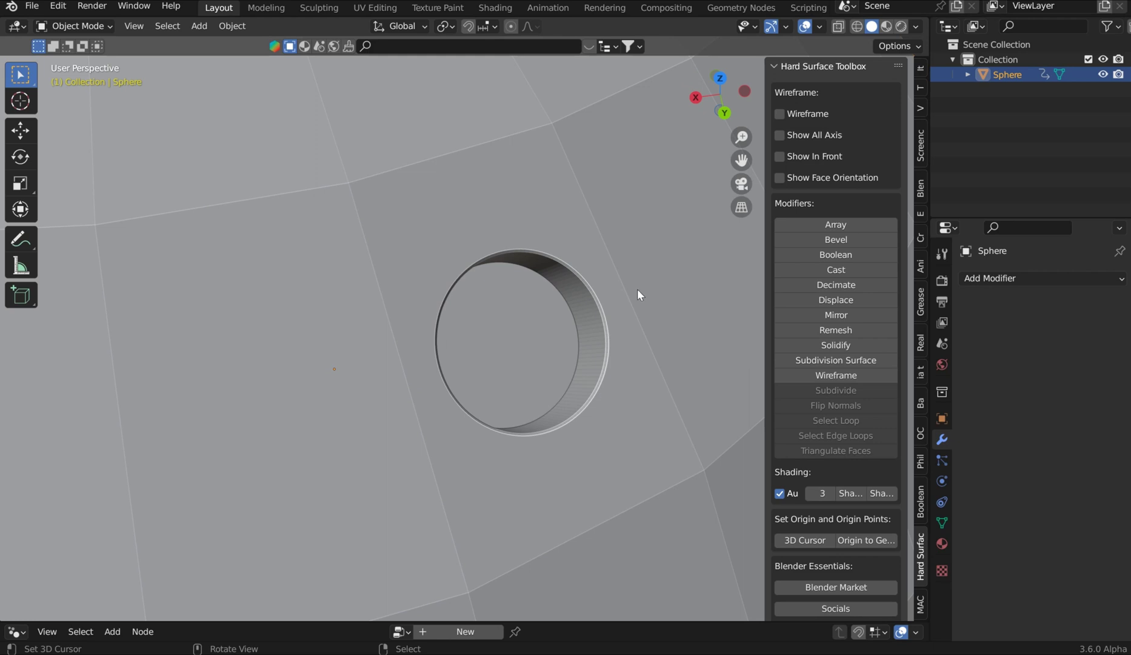
# Turn on the sphere's Wireframe overlay and Show All Axis in the Hard Surface Toolbox
pyautogui.click(782, 117)
pyautogui.scroll(-6, 637, 240)
pyautogui.moveTo(604, 246); pyautogui.dragTo(618, 232, button='middle')
pyautogui.moveTo(632, 182); pyautogui.dragTo(627, 177, button='middle')
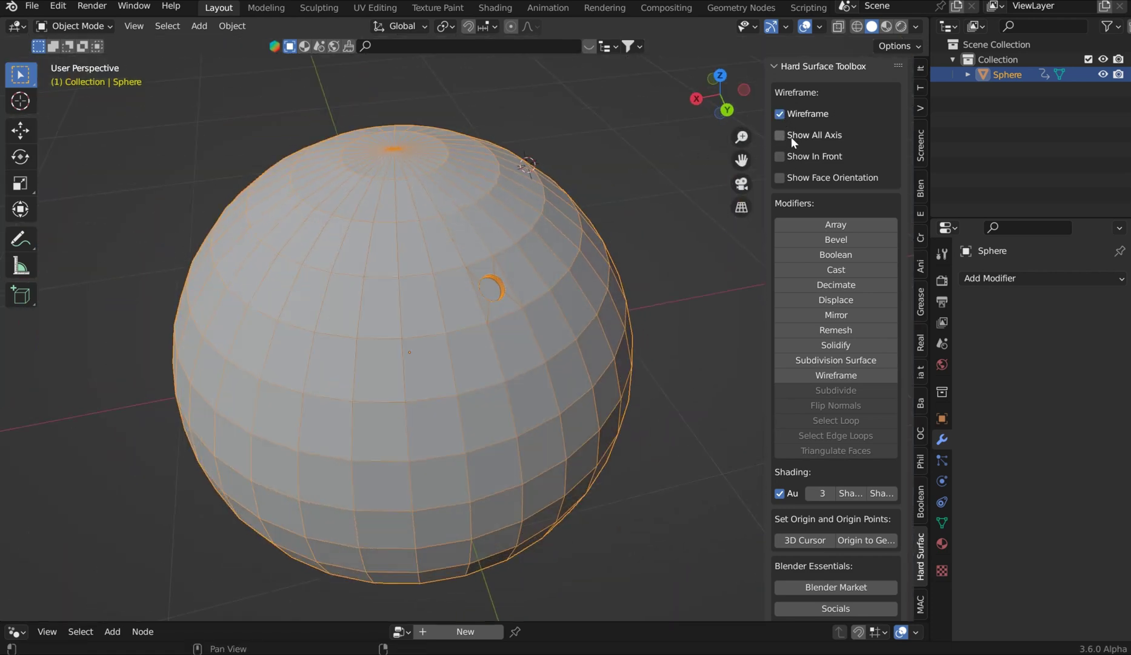
pyautogui.click(781, 134)
pyautogui.moveTo(694, 224); pyautogui.dragTo(737, 171, button='middle')
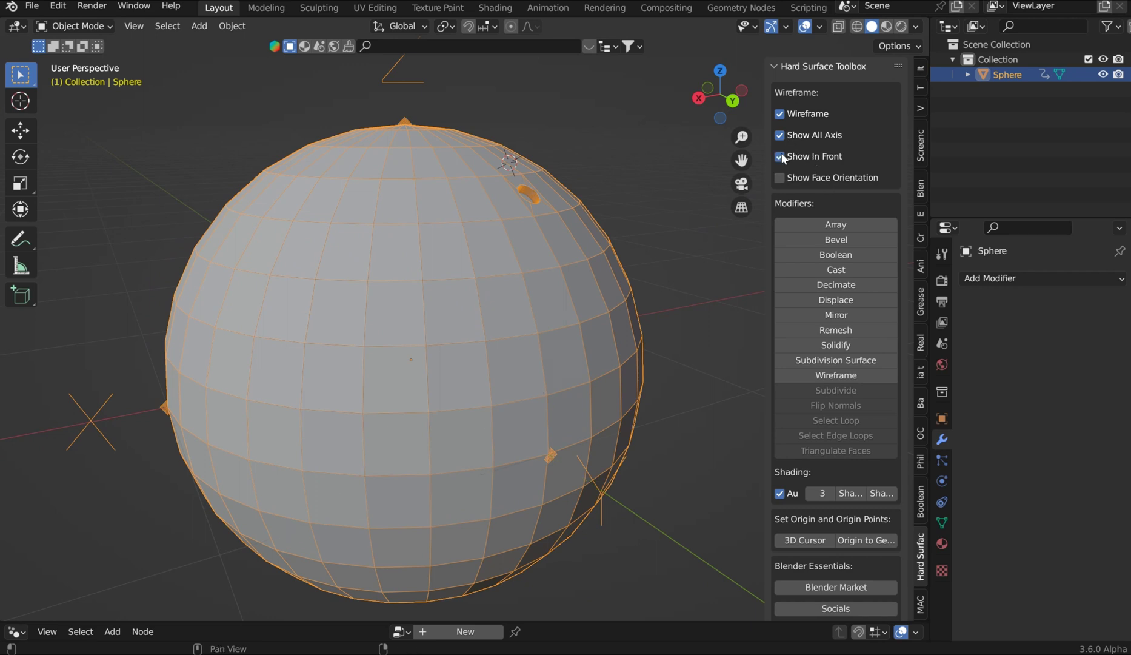
pyautogui.moveTo(355, 513); pyautogui.dragTo(395, 470, button='middle')
# Switch Wireframe back off and toggle Show In Front off and on again
pyautogui.click(780, 114)
pyautogui.moveTo(640, 317); pyautogui.dragTo(660, 285, button='middle')
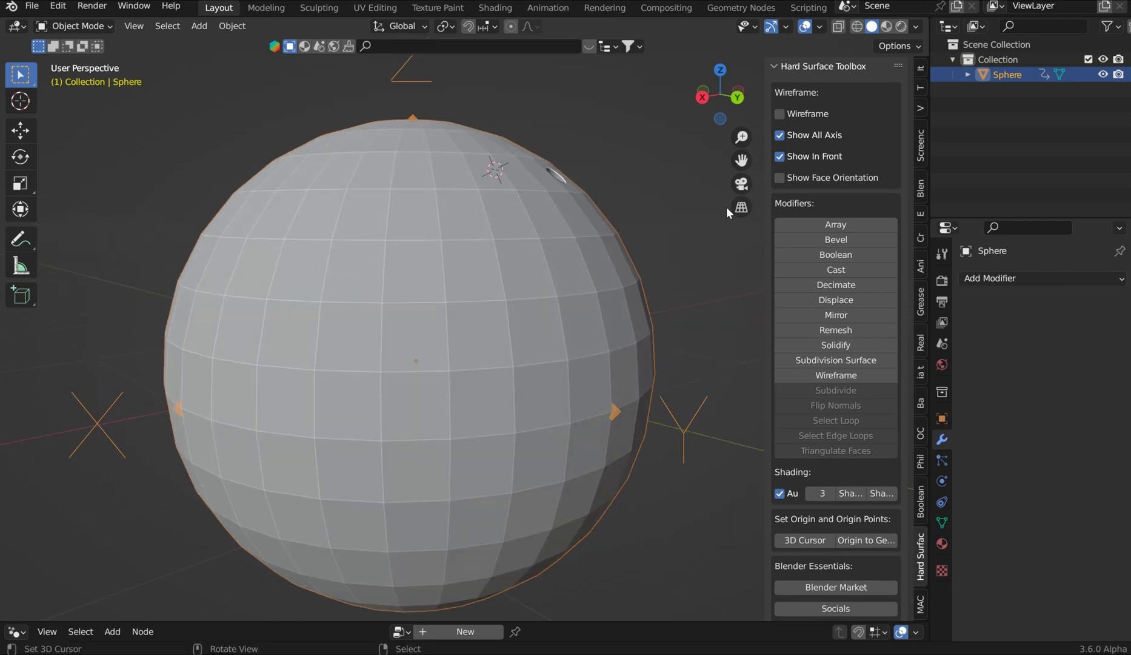
pyautogui.click(779, 157)
pyautogui.click(779, 156)
pyautogui.moveTo(486, 428); pyautogui.dragTo(429, 472, button='middle')
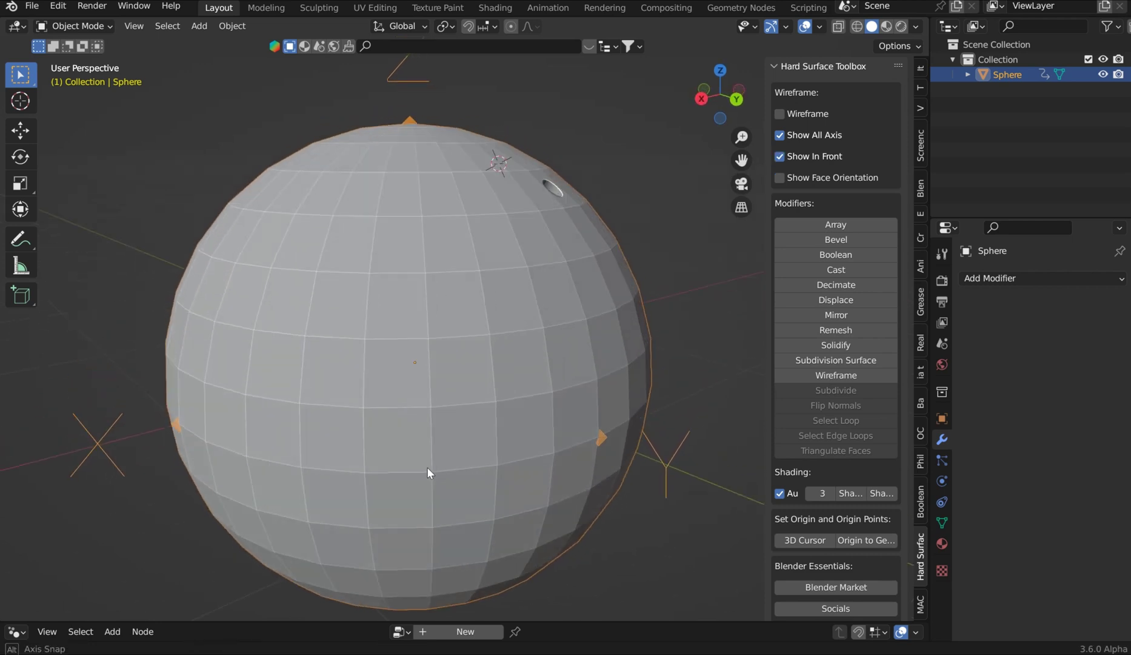
# Briefly show, then hide, the sphere's face orientation colours
pyautogui.click(779, 177)
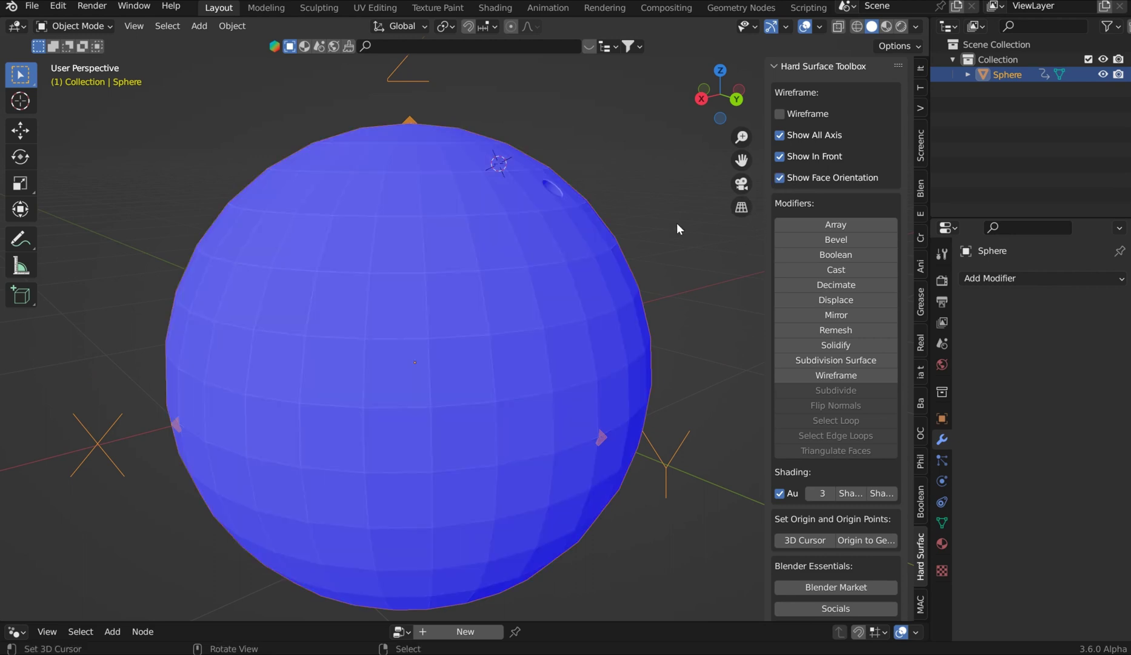
pyautogui.scroll(-3, 671, 224)
pyautogui.moveTo(670, 224); pyautogui.dragTo(596, 248, button='middle')
pyautogui.click(779, 177)
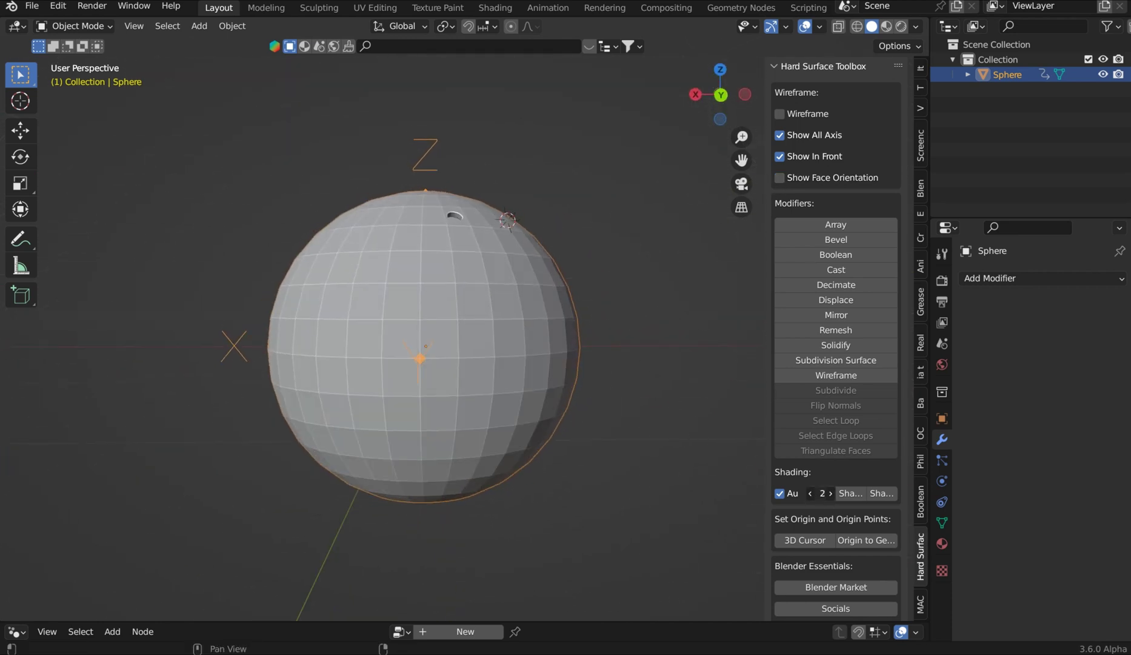
# Set the auto smooth Shading value to 3 and look over the hole near the top pole
pyautogui.click(819, 495)
pyautogui.write('3')
pyautogui.press('Return')
pyautogui.moveTo(586, 239); pyautogui.dragTo(585, 273, button='middle')
pyautogui.scroll(5, 576, 203)
pyautogui.moveTo(554, 178)
pyautogui.keyDown('shift'); pyautogui.mouseDown(button='middle')
pyautogui.moveTo(570, 255)
pyautogui.moveTo(664, 272)
pyautogui.mouseUp(button='middle'); pyautogui.keyUp('shift')
pyautogui.scroll(-6, 570, 254)
pyautogui.moveTo(727, 384); pyautogui.dragTo(606, 295, button='middle')
pyautogui.scroll(3, 604, 288)
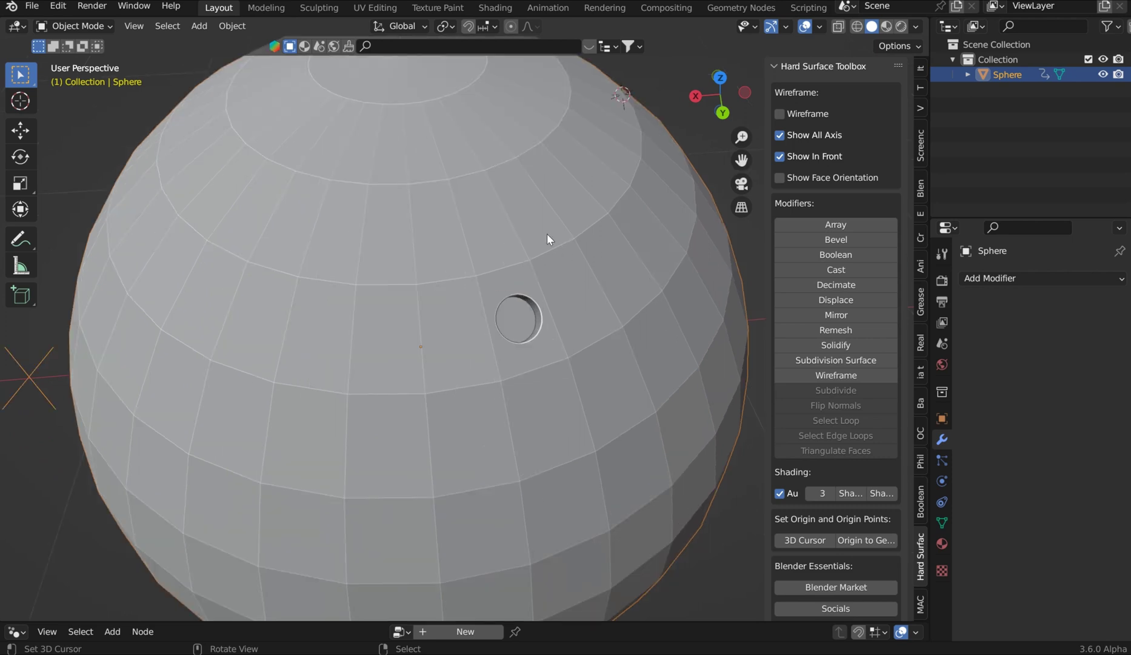
pyautogui.moveTo(546, 236); pyautogui.dragTo(586, 333, button='middle')
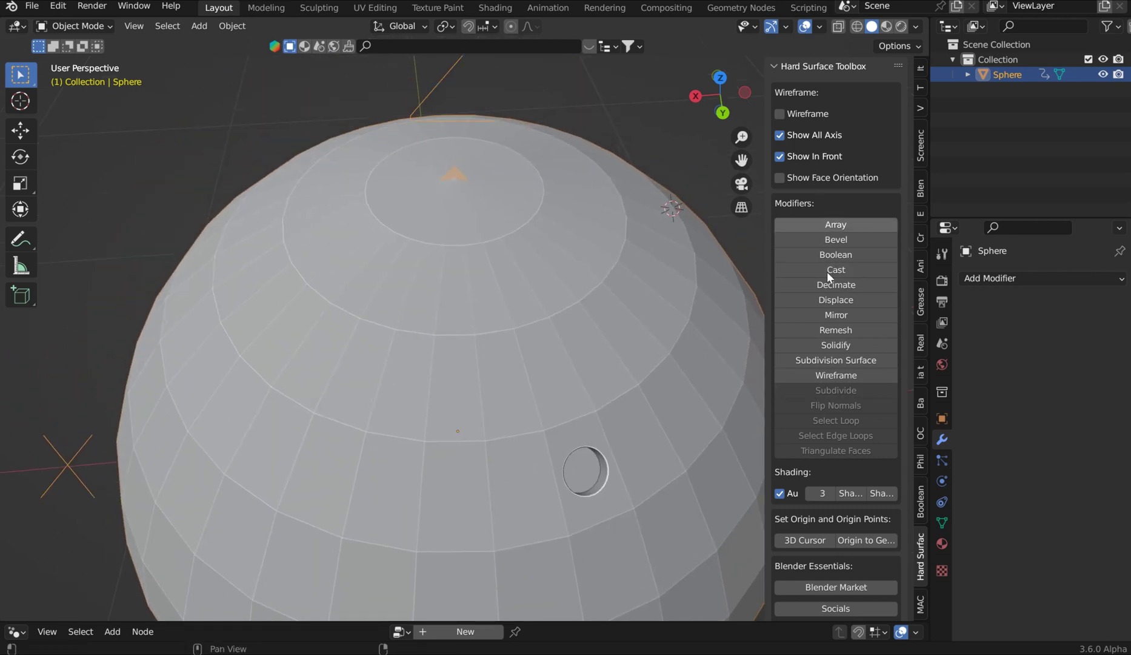
pyautogui.scroll(-2, 842, 451)
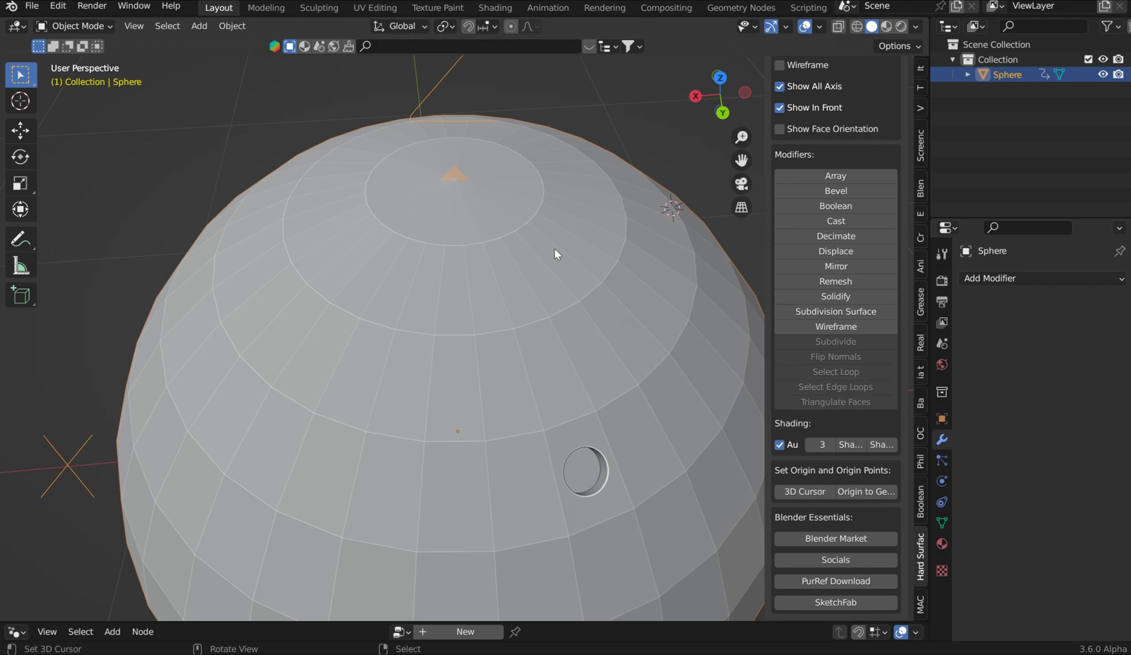
# In Edit Mode, pick an edge beside the top pole and expand it to the pole's full edge loop ring
pyautogui.press('Tab')
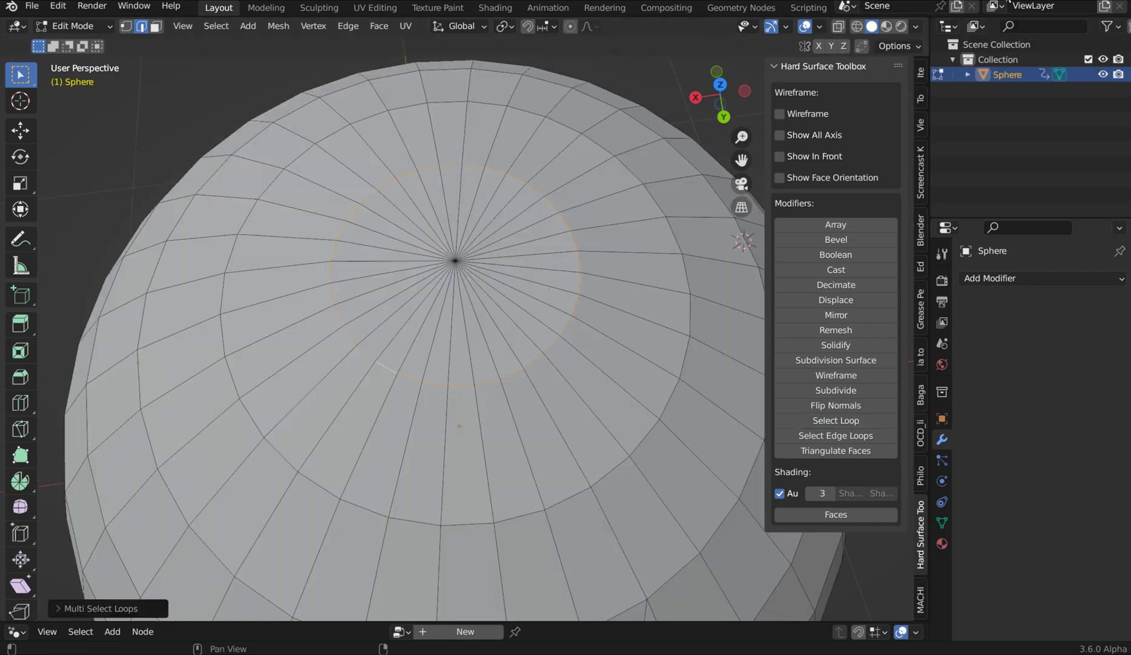
pyautogui.rightClick(550, 180)
pyautogui.rightClick(540, 186)
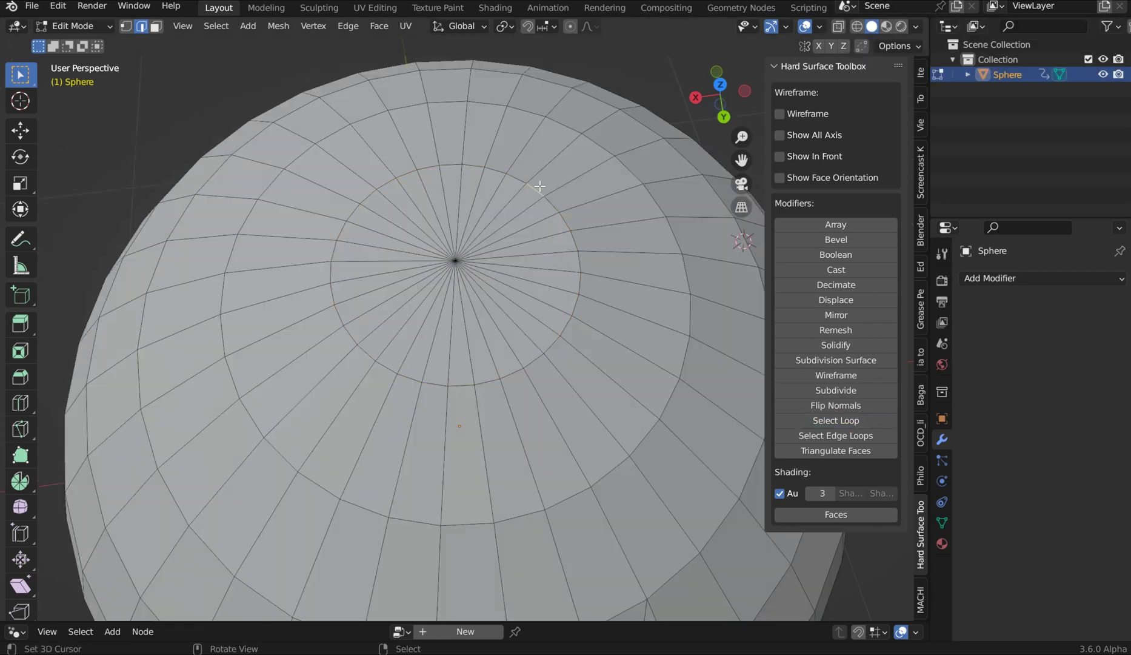
pyautogui.click(843, 433)
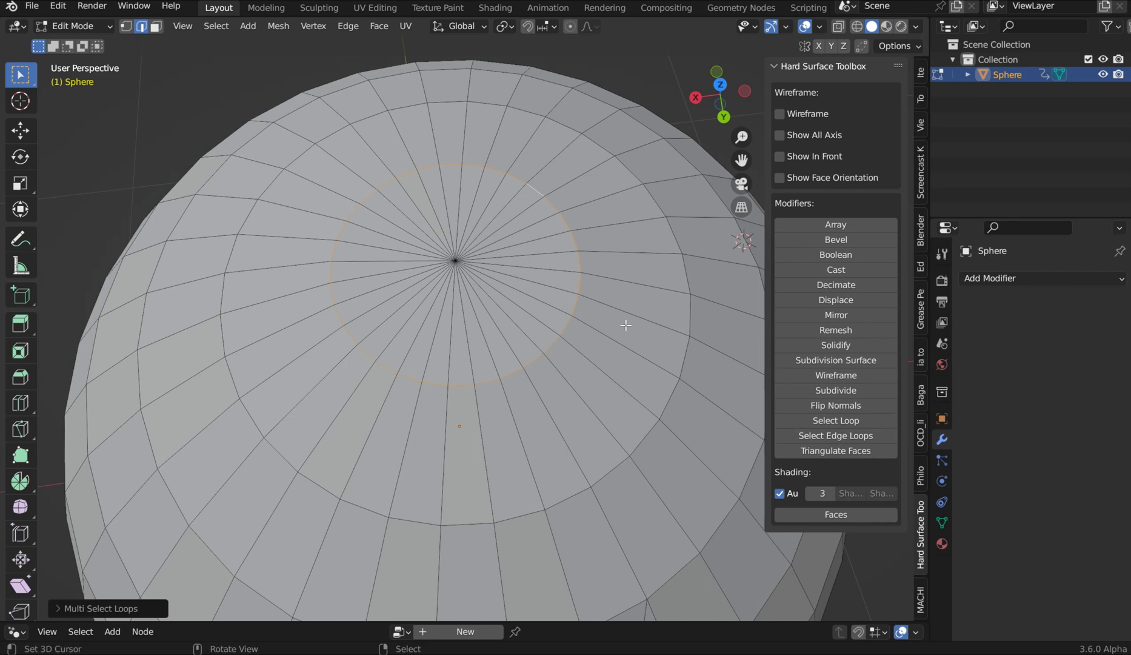
pyautogui.moveTo(632, 344); pyautogui.dragTo(603, 270, button='middle')
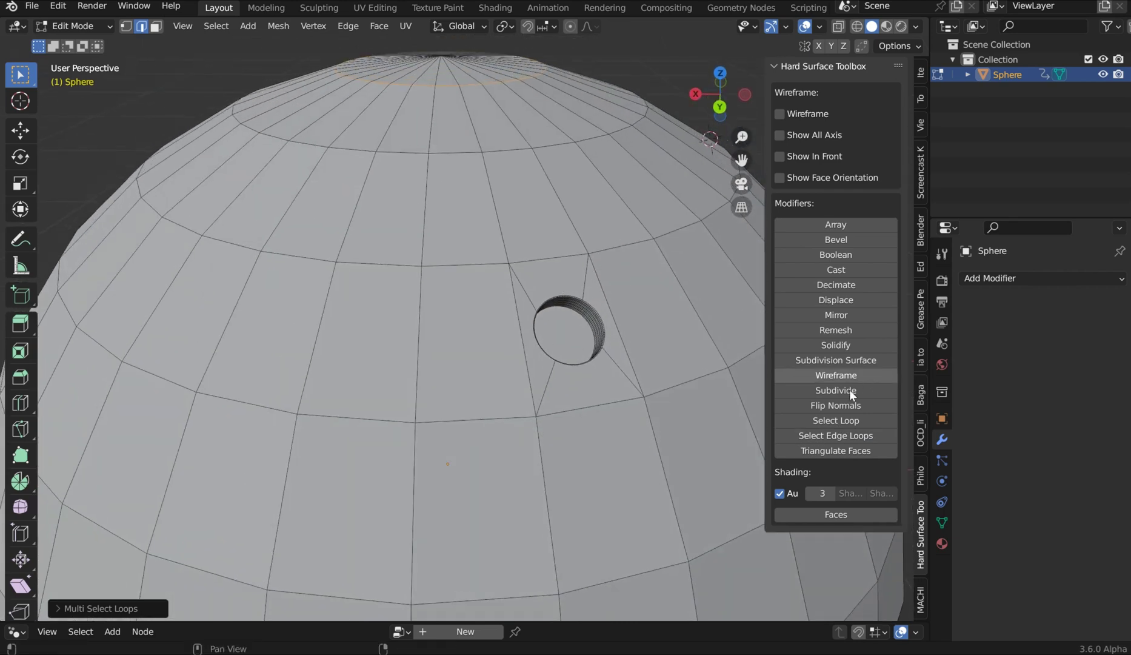
pyautogui.click(836, 435)
pyautogui.scroll(-4, 619, 192)
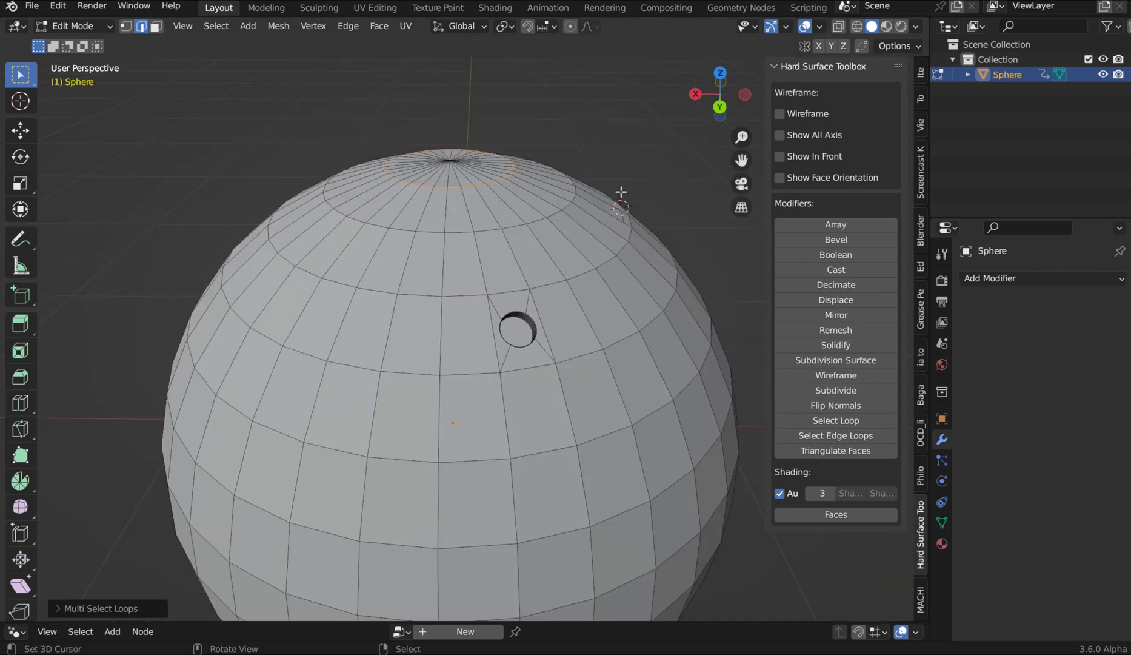
pyautogui.moveTo(617, 201); pyautogui.dragTo(631, 179, button='middle')
pyautogui.scroll(5, 604, 132)
pyautogui.scroll(-6, 604, 131)
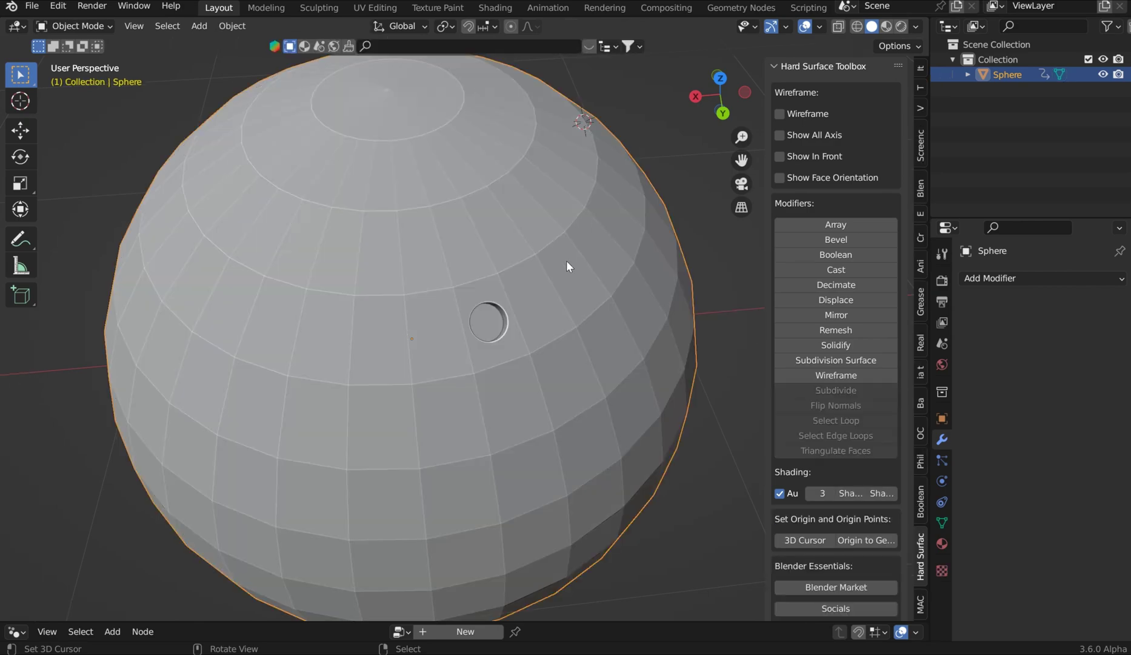